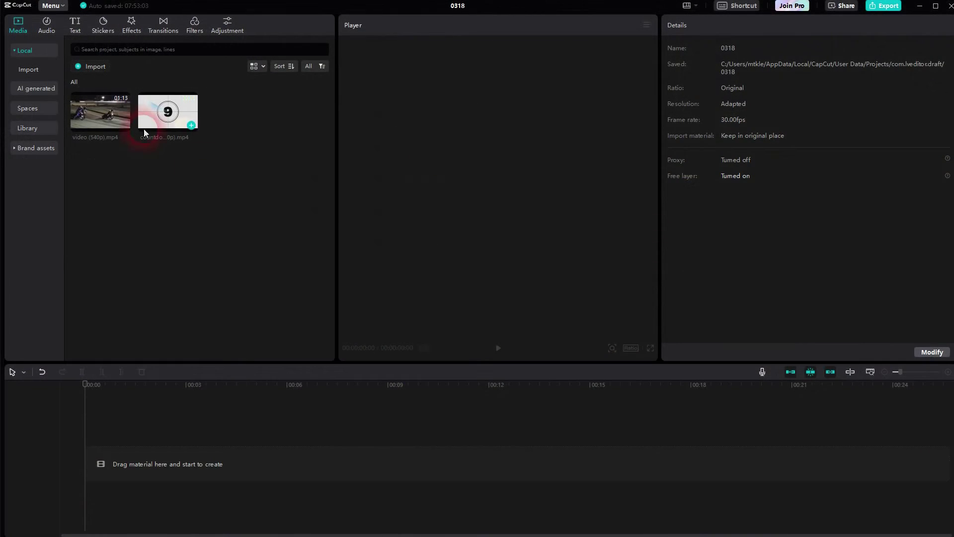
- Add the race video to the timeline and stack the countdown clip above it
click(123, 124)
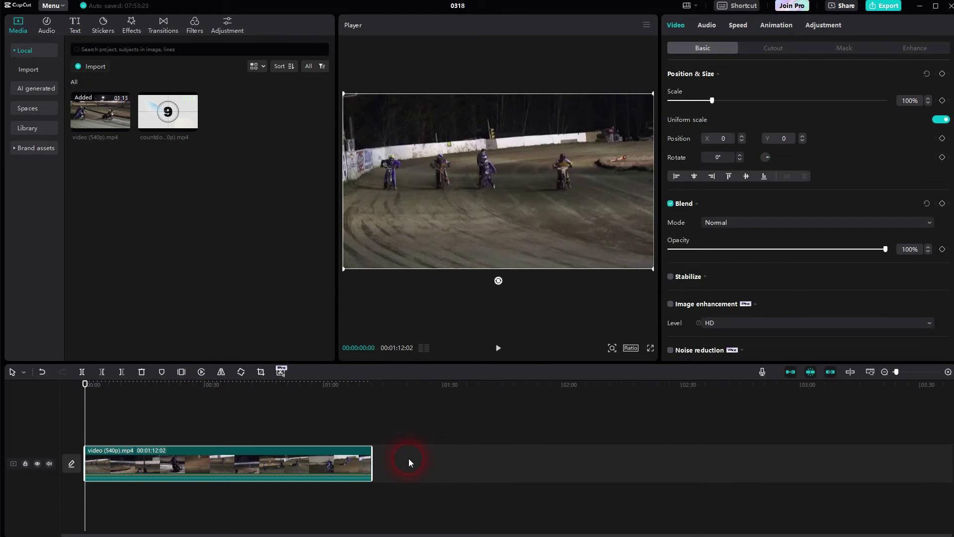
mouse_move(166, 107)
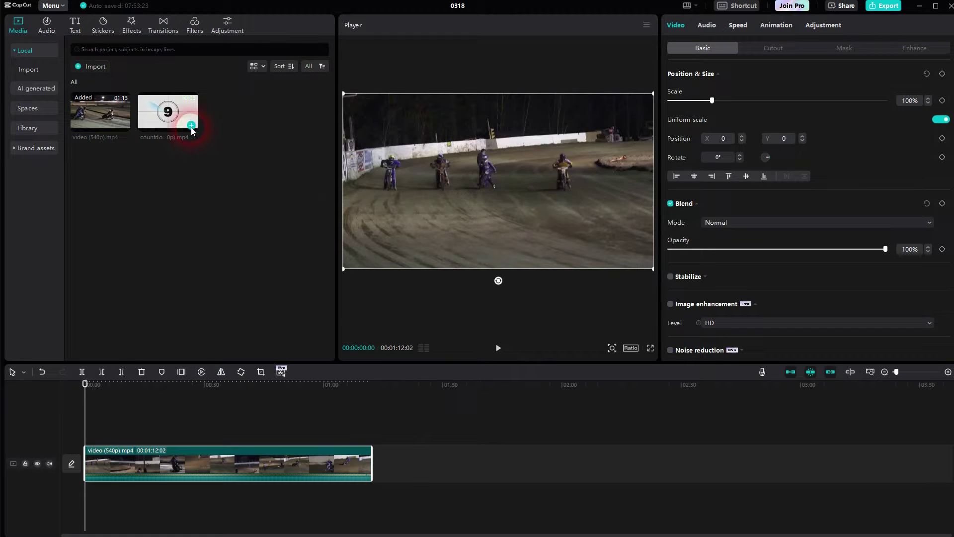
click(192, 125)
drag(97, 463, 96, 434)
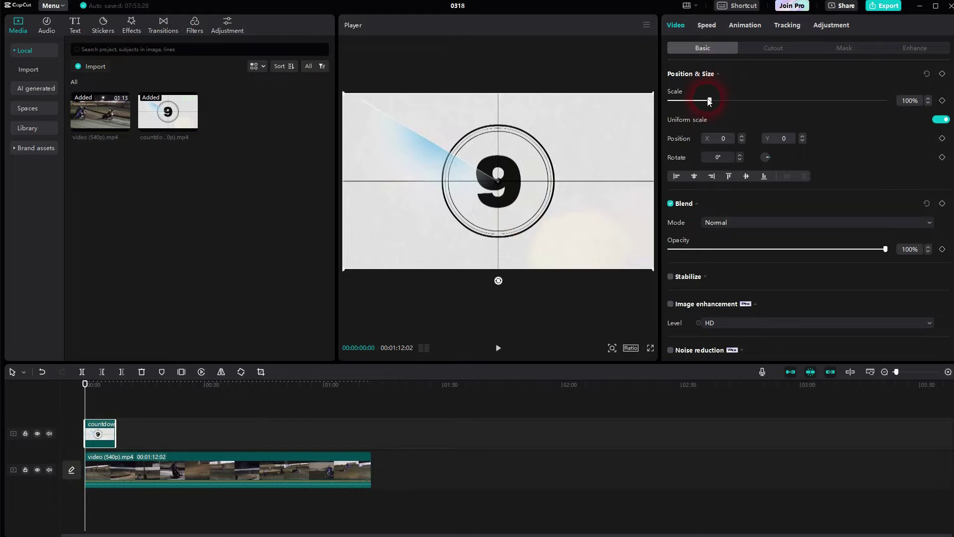
- Scale the countdown clip to 33%, move it upper right, and set Blend to Overlay
drag(709, 101, 684, 103)
drag(476, 208, 629, 140)
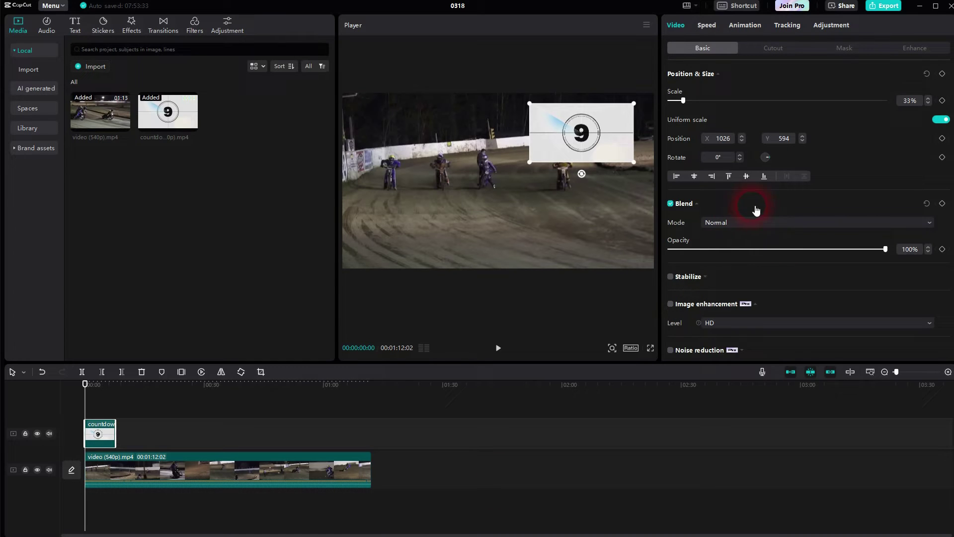
click(729, 222)
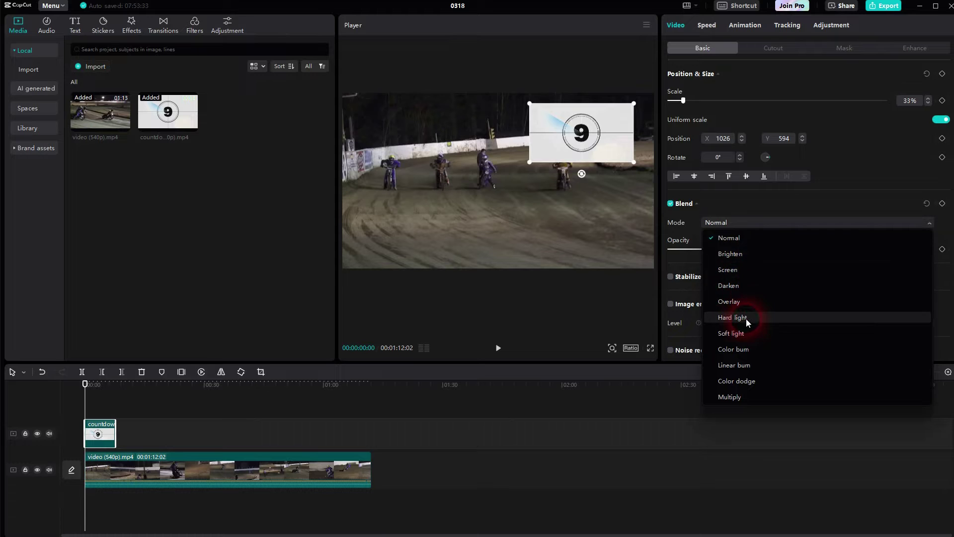
click(737, 303)
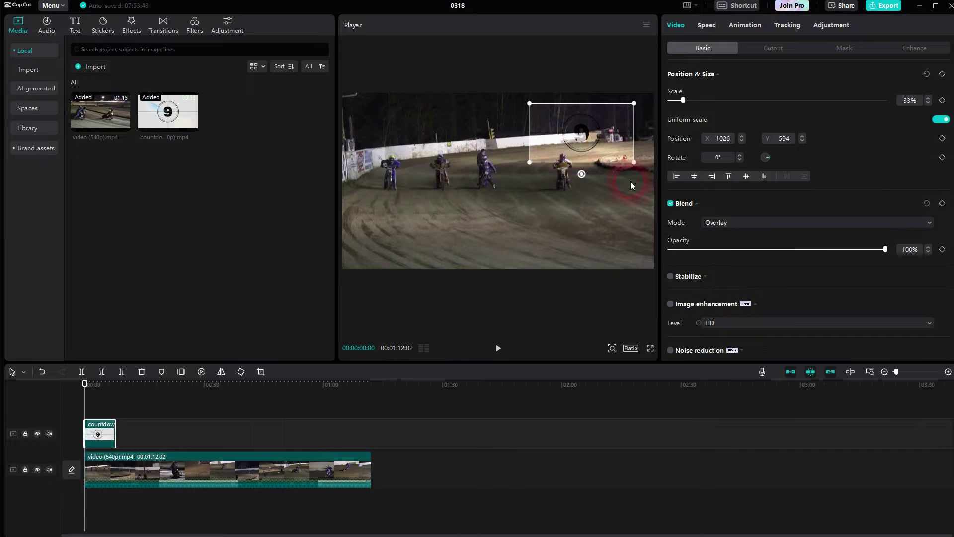
- Play the composite, then delete the countdown clip from the timeline
click(194, 470)
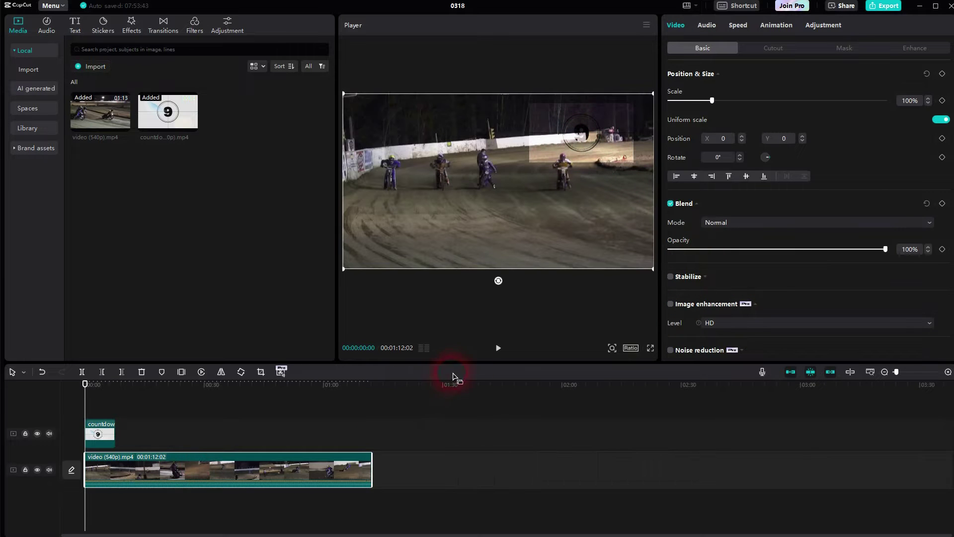
click(498, 347)
click(498, 347)
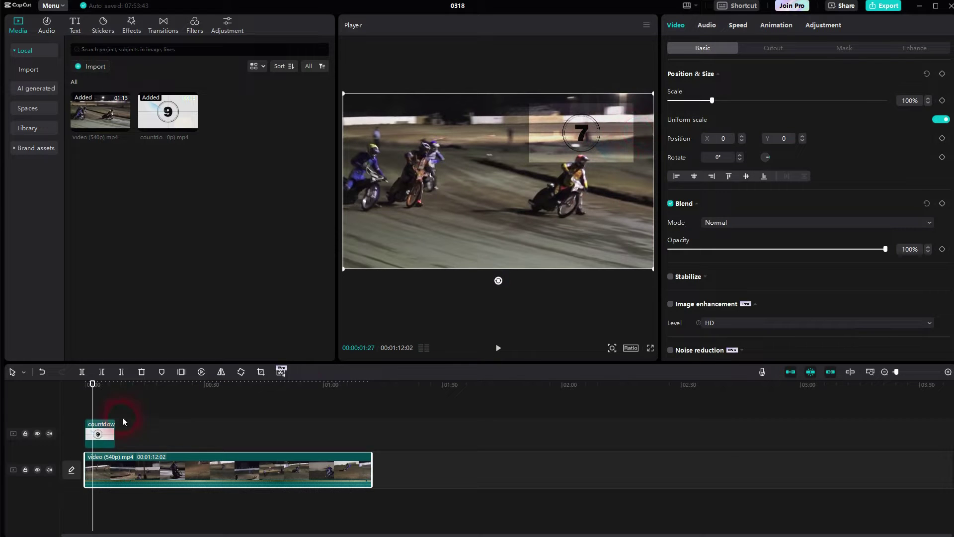
click(104, 431)
key(Delete)
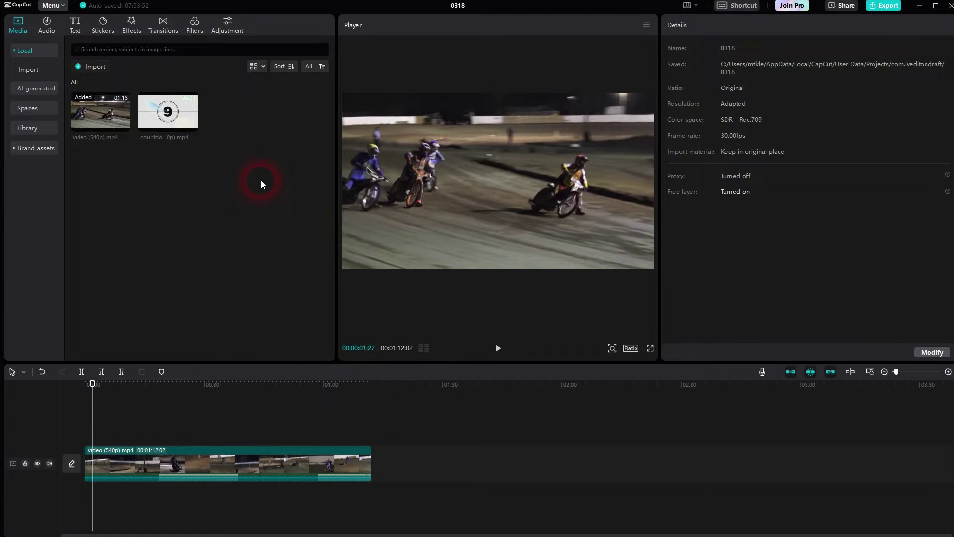
- Search the sticker library for 'countdown' and preview the pink 2 sticker
click(102, 29)
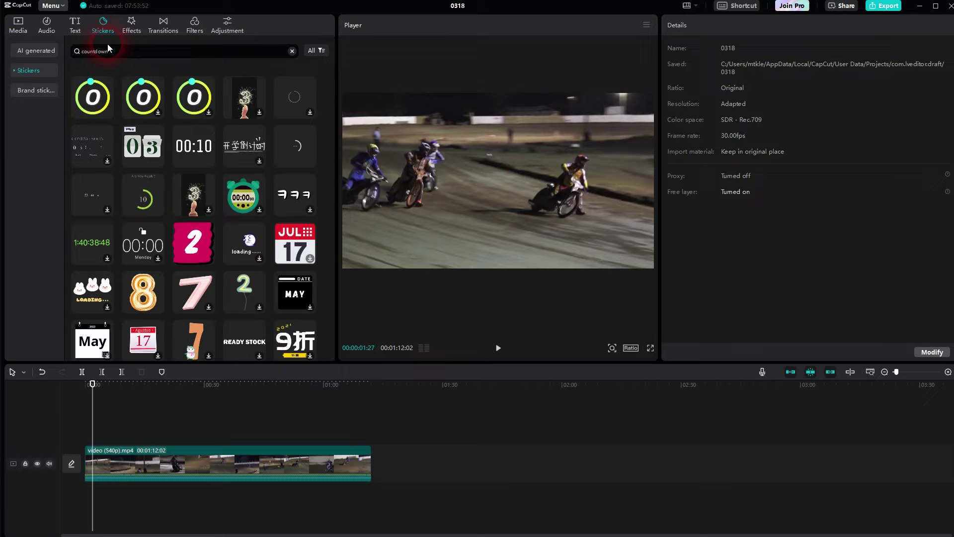
drag(109, 51, 77, 51)
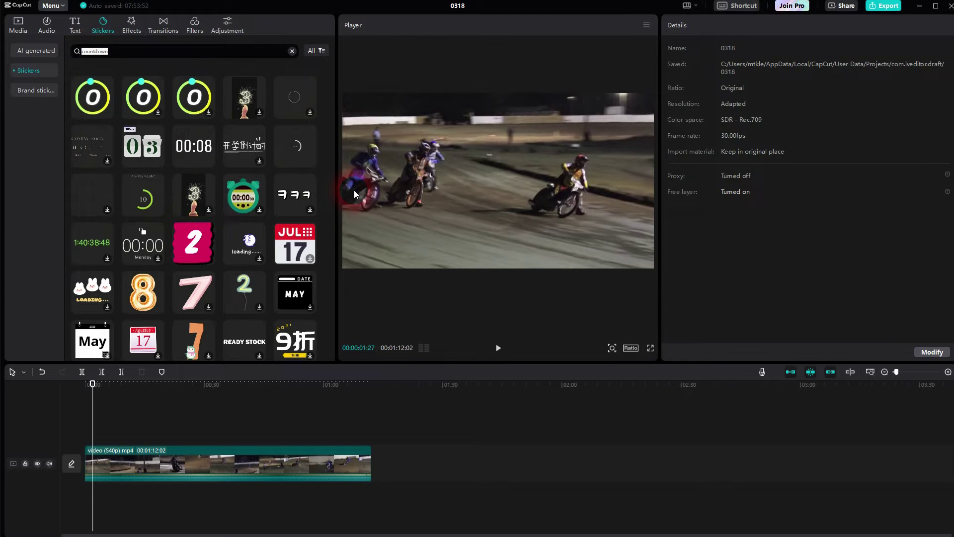
click(196, 243)
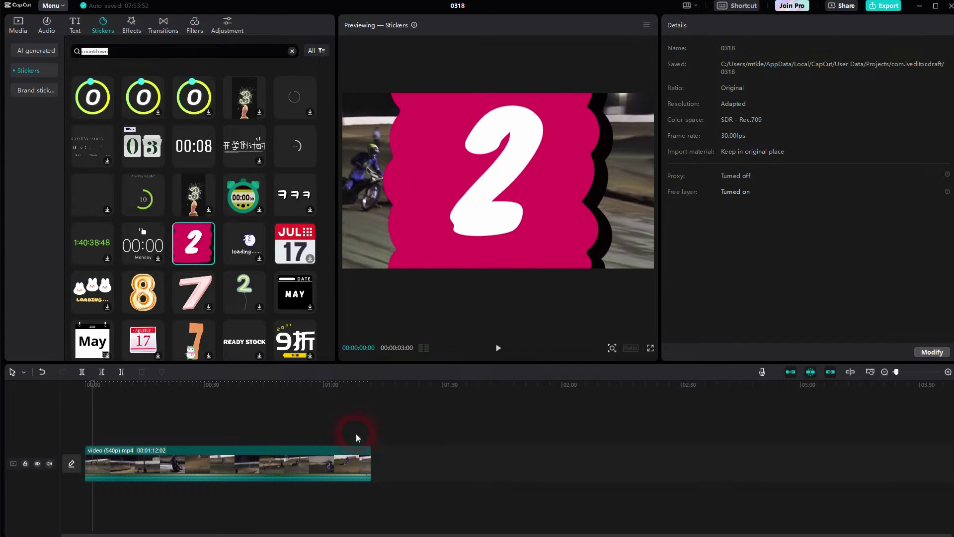
- Extract and delete the race video's audio, then preview the green ring countdown sticker
right_click(264, 459)
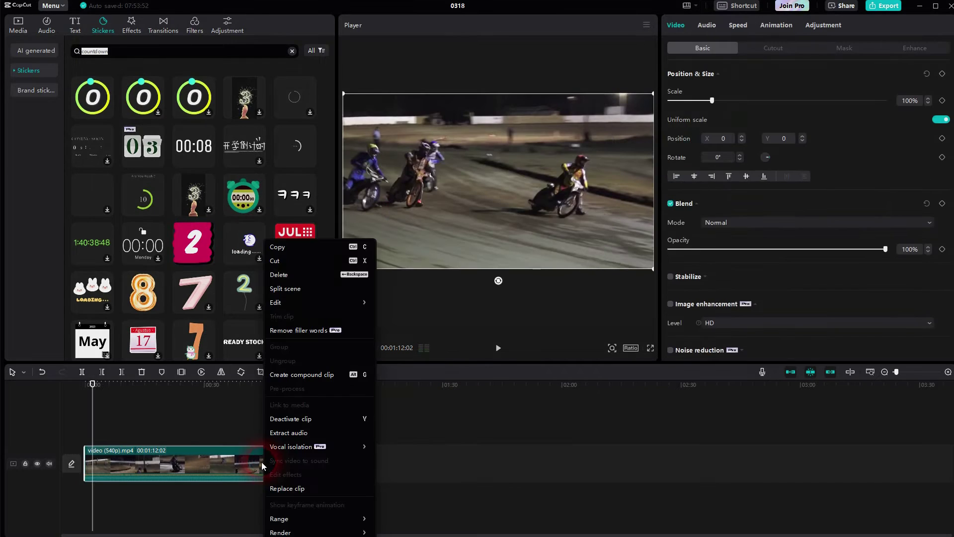
click(299, 437)
click(236, 493)
key(Delete)
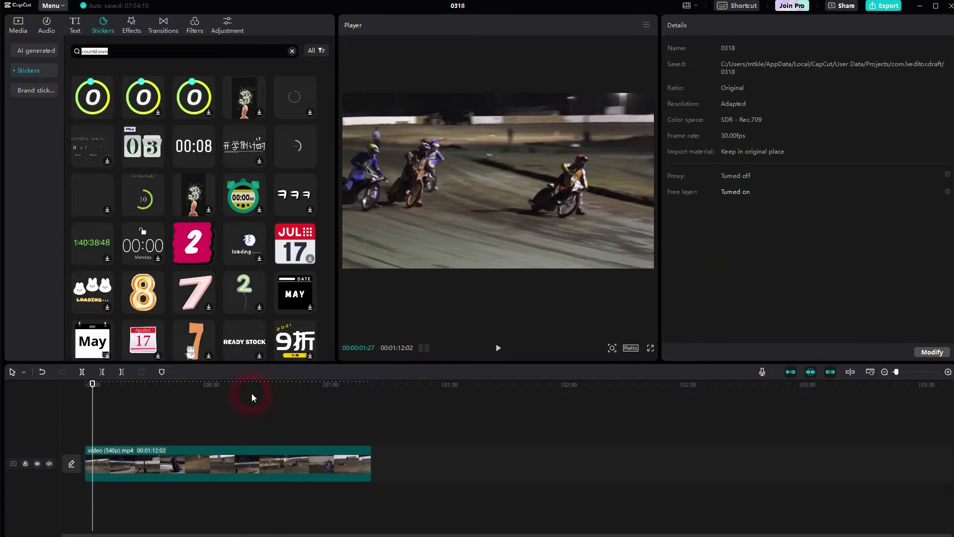
click(145, 193)
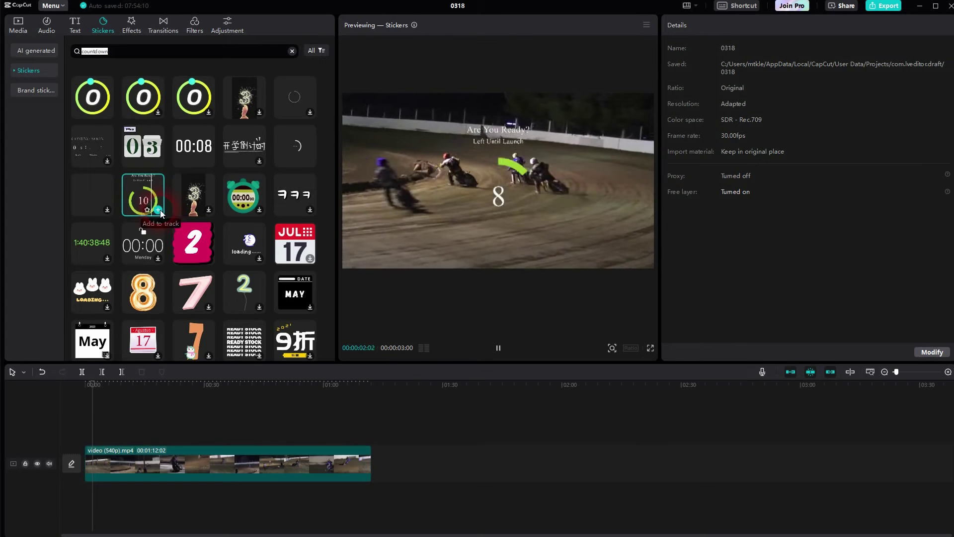
- Add the green ring countdown sticker and place it at 0:00 on the timeline
click(159, 209)
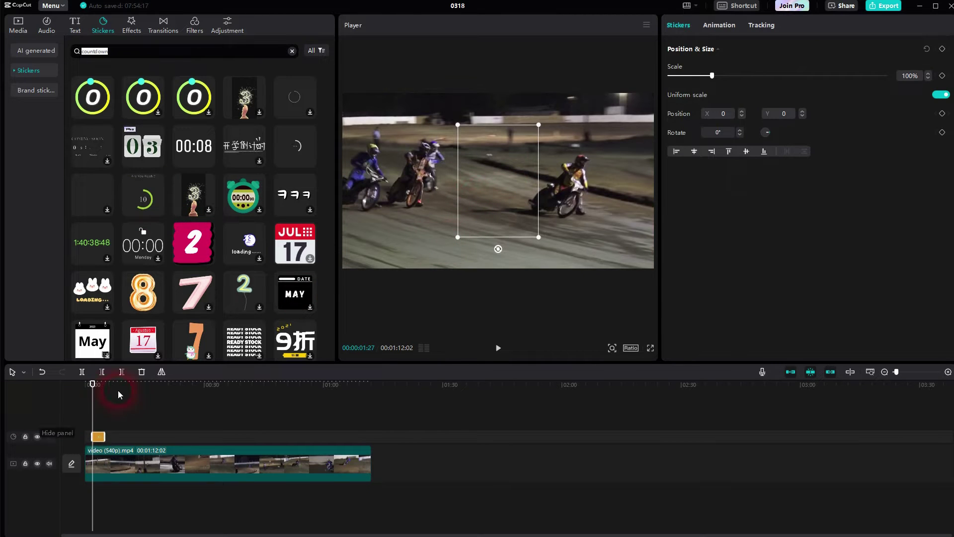
click(99, 404)
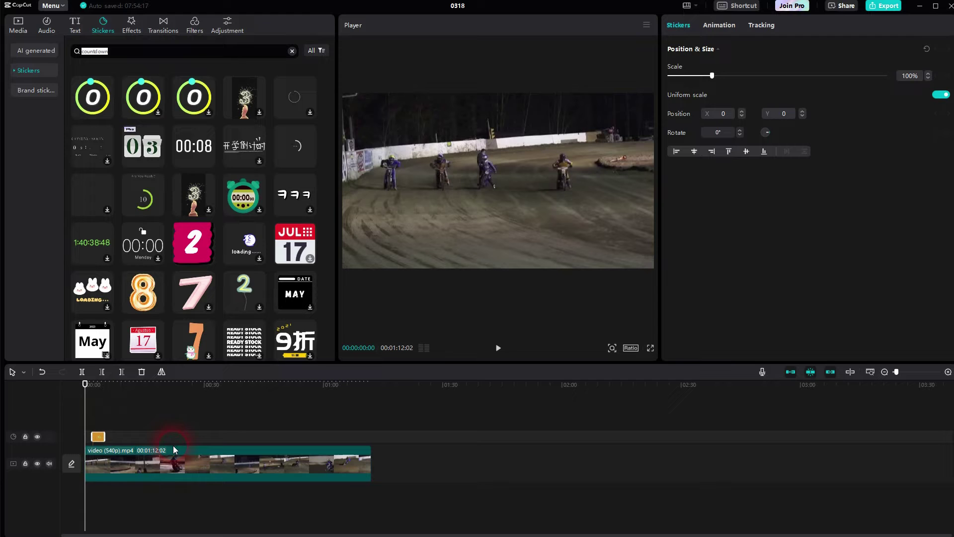
scroll(208, 438, up, 5)
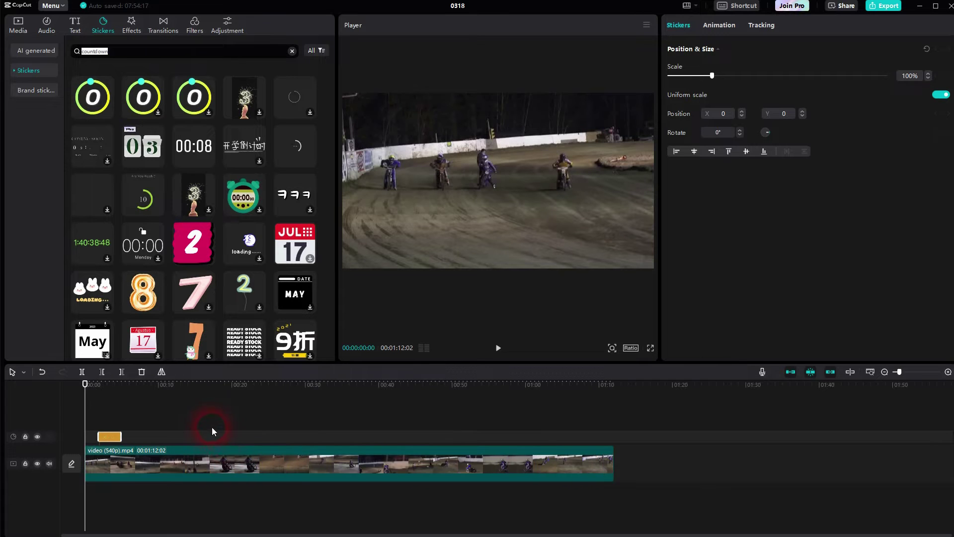
drag(135, 437, 101, 436)
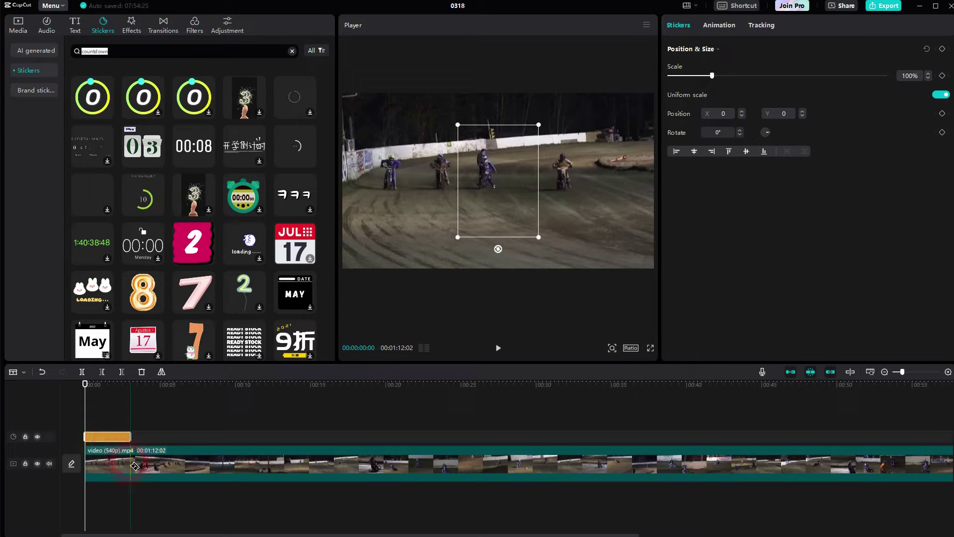
- Trim the race video to the sticker's 3-second end, play it, and scrub back to 10
click(131, 464)
click(207, 460)
key(Delete)
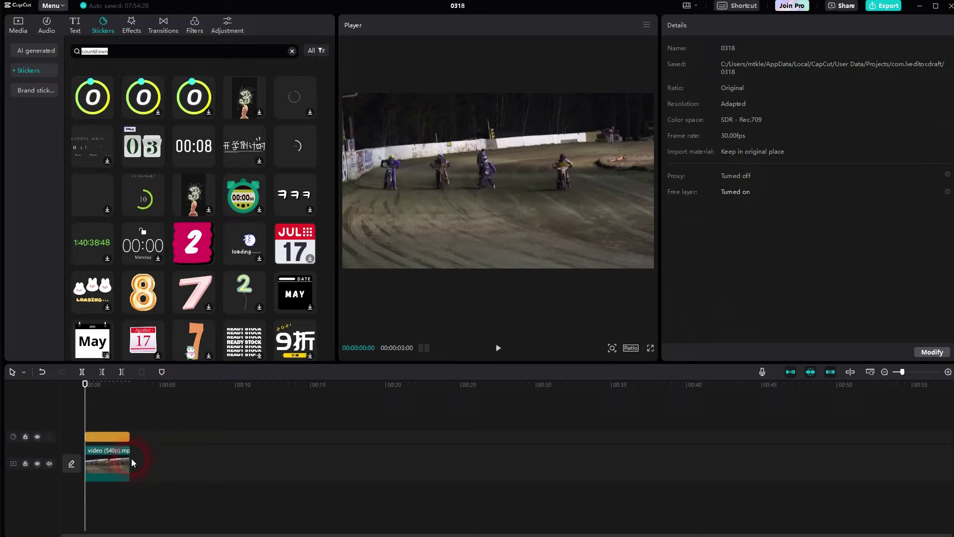
scroll(118, 464, up, 5)
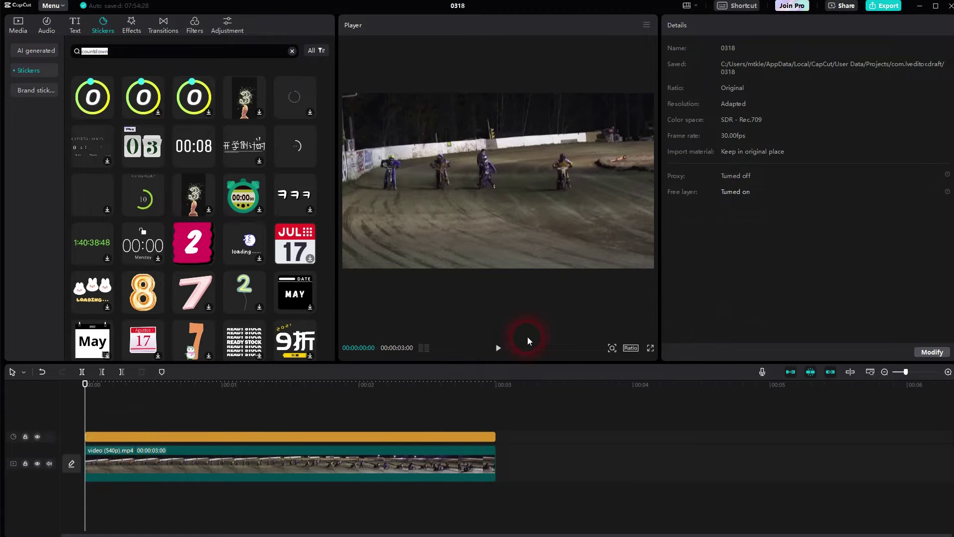
click(506, 348)
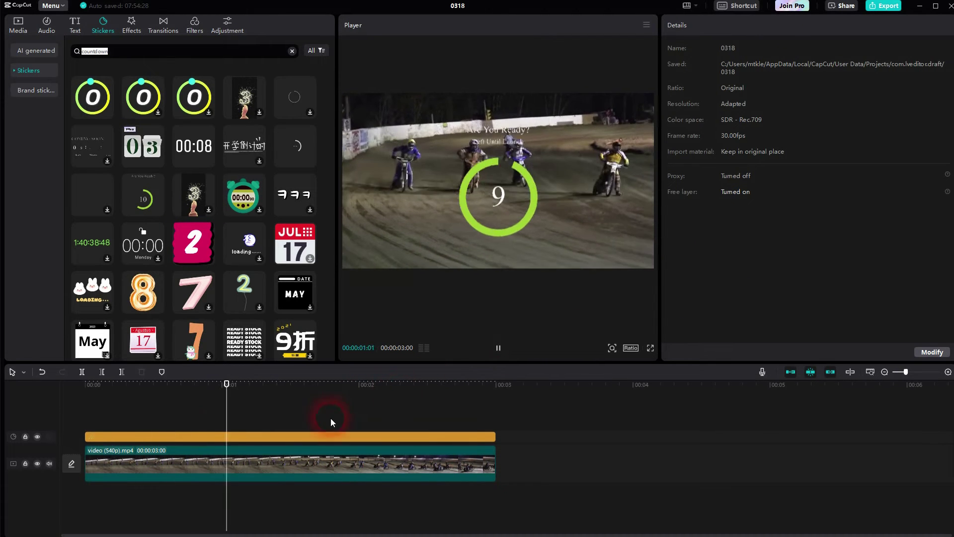
key(space)
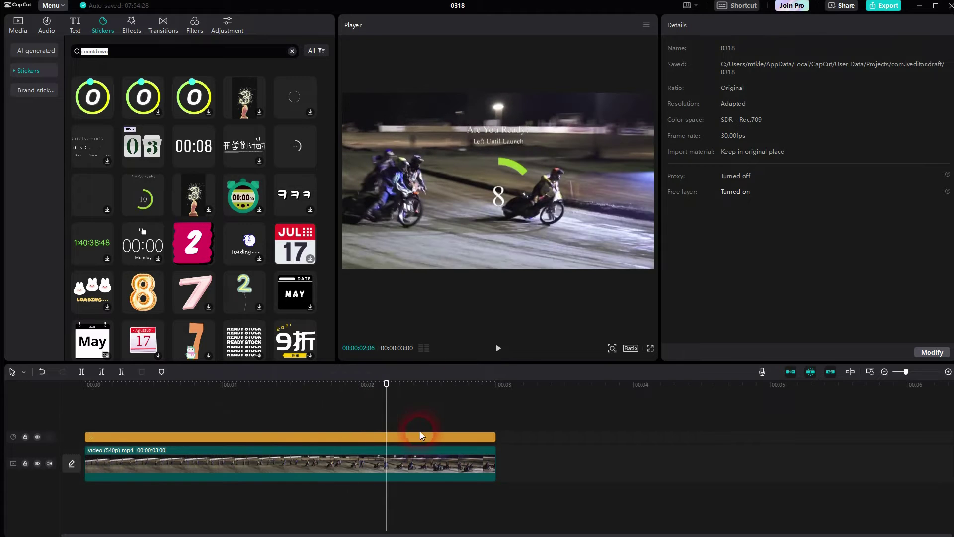
drag(392, 413, 235, 413)
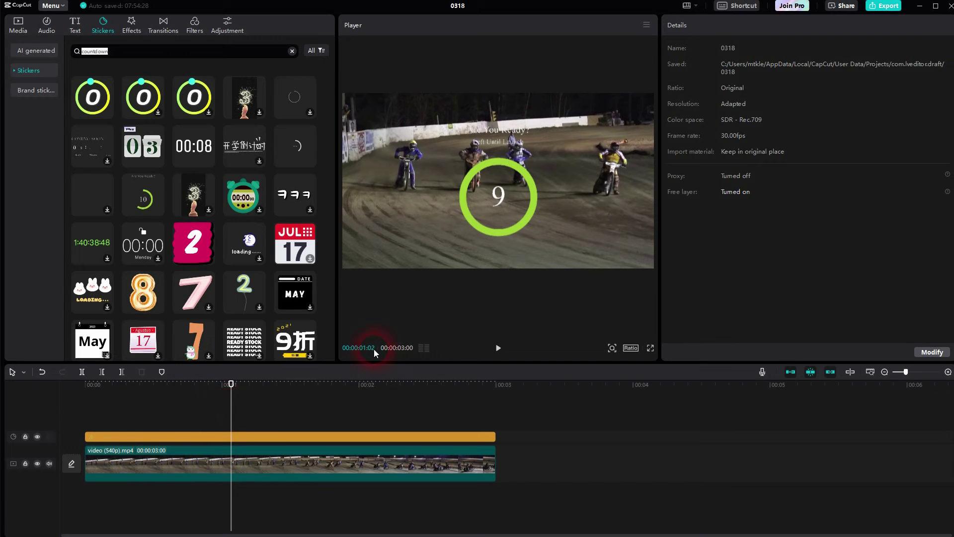
key(Left)
key(Left)
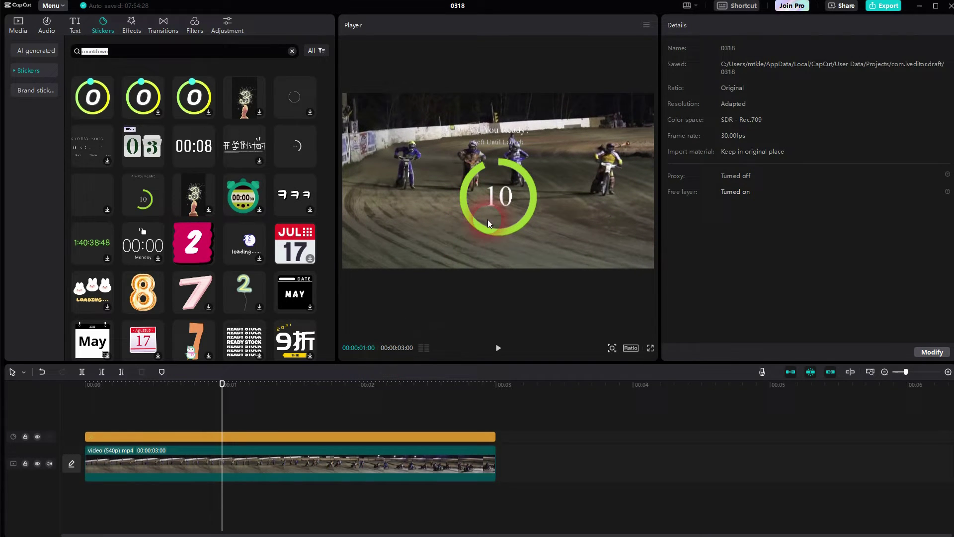
- Turn the sticker into a compound clip and split it at 1 and 2 seconds
right_click(272, 435)
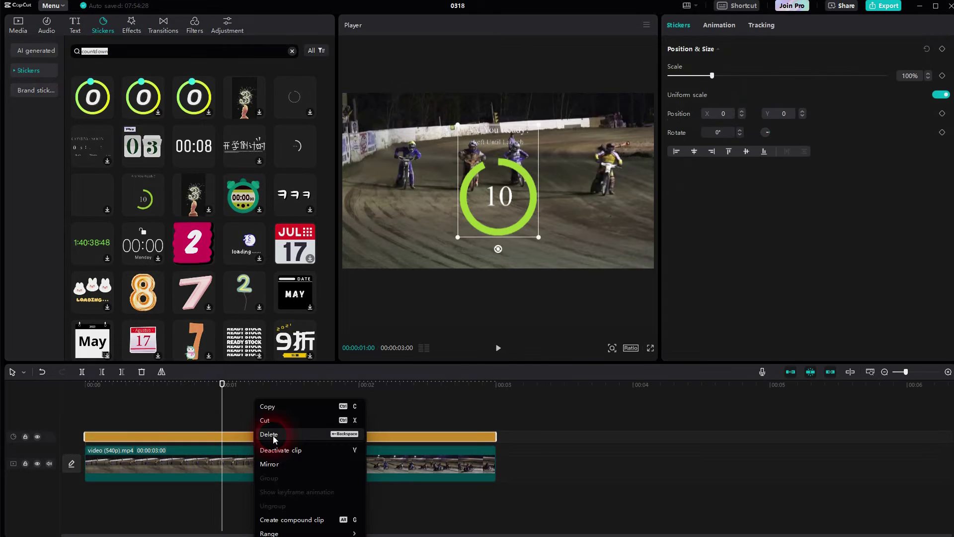
click(297, 520)
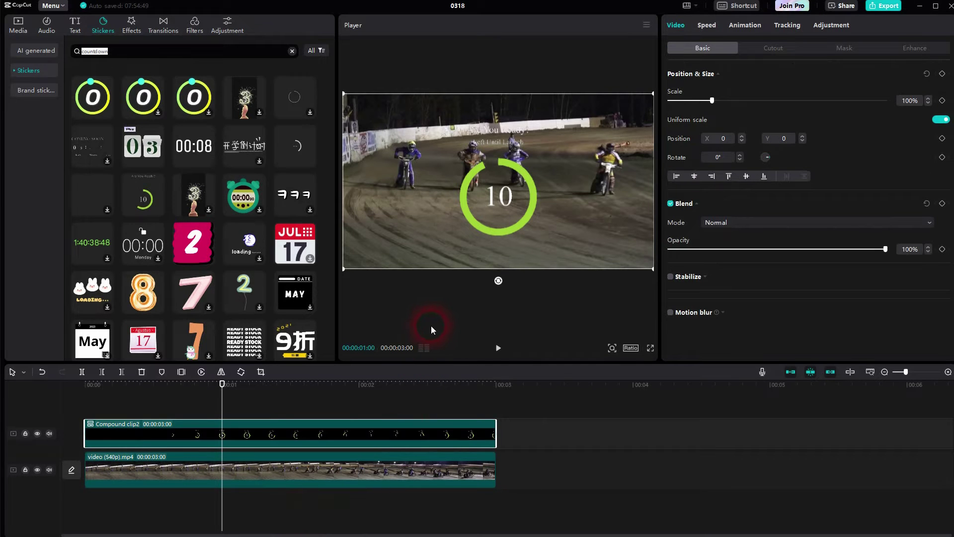
click(232, 437)
key(ctrl+b)
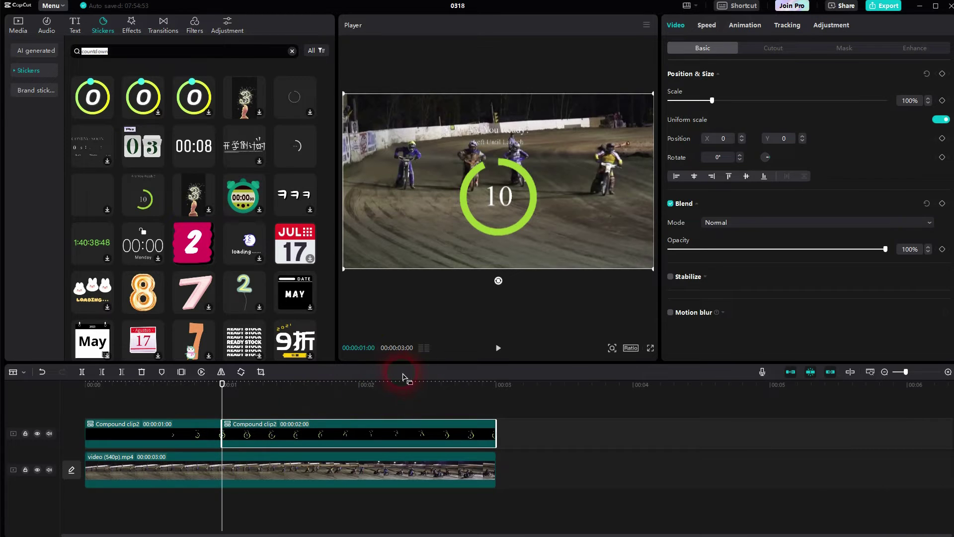
key(space)
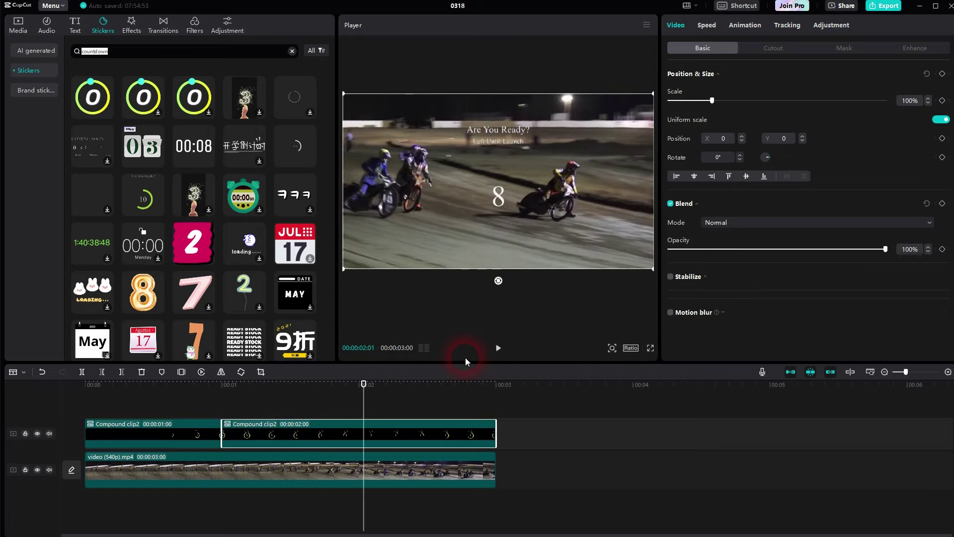
key(space)
click(366, 437)
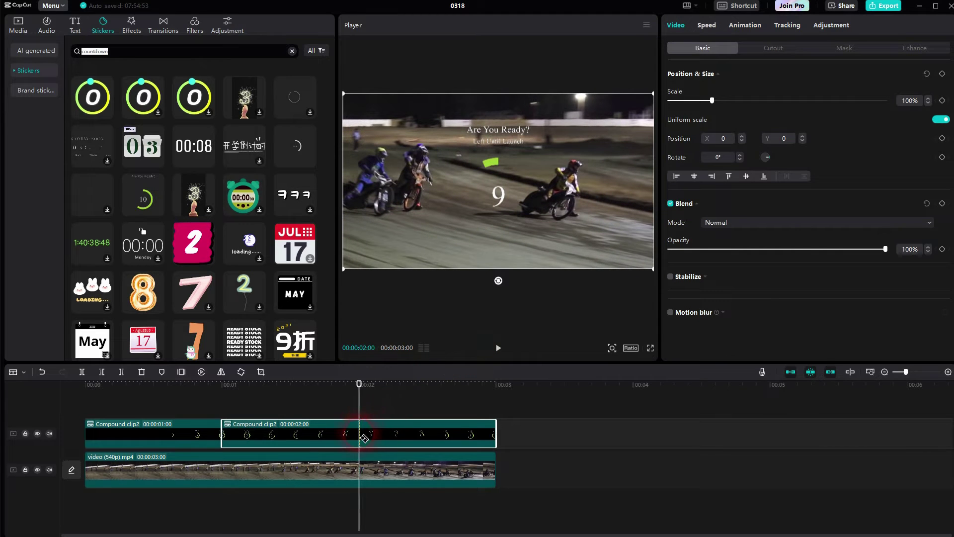
key(ctrl+b)
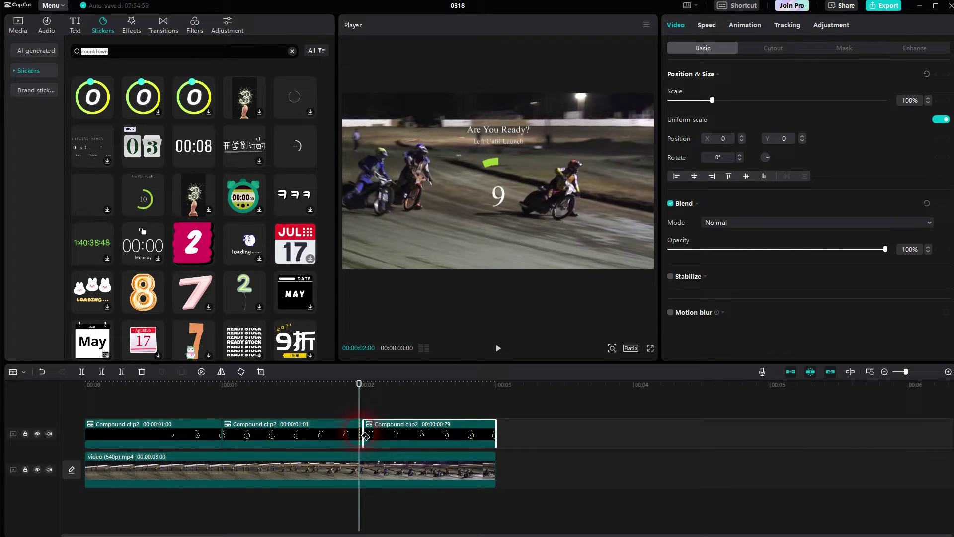
- Delete the extra compound pieces and move the remaining 1-second piece to 00:00
key(a)
key(Delete)
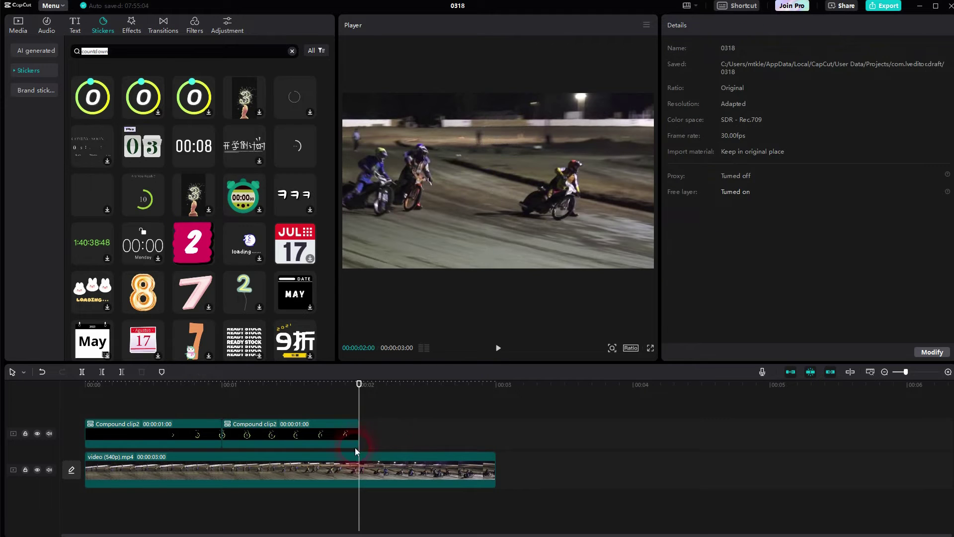
click(202, 430)
key(Delete)
drag(365, 406, 207, 422)
key(space)
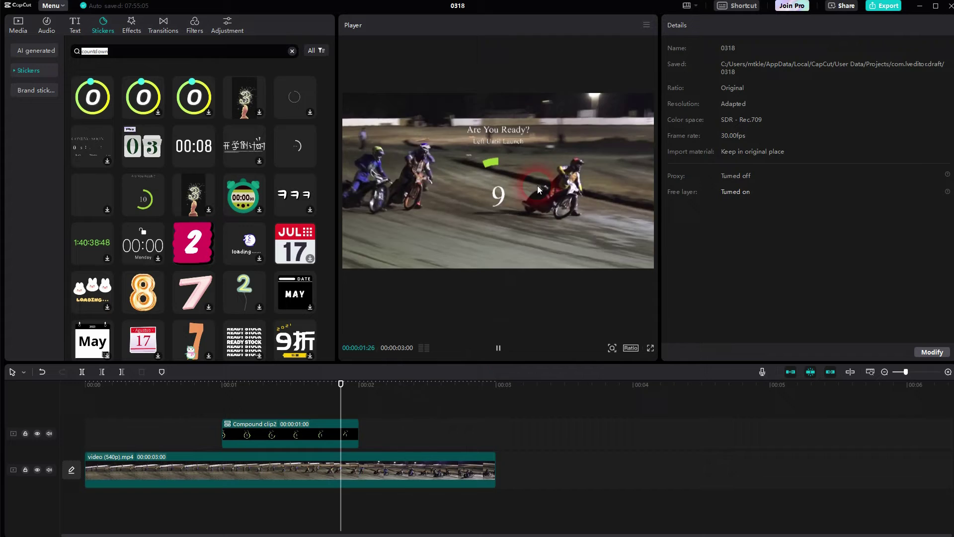
click(432, 419)
drag(314, 433, 176, 433)
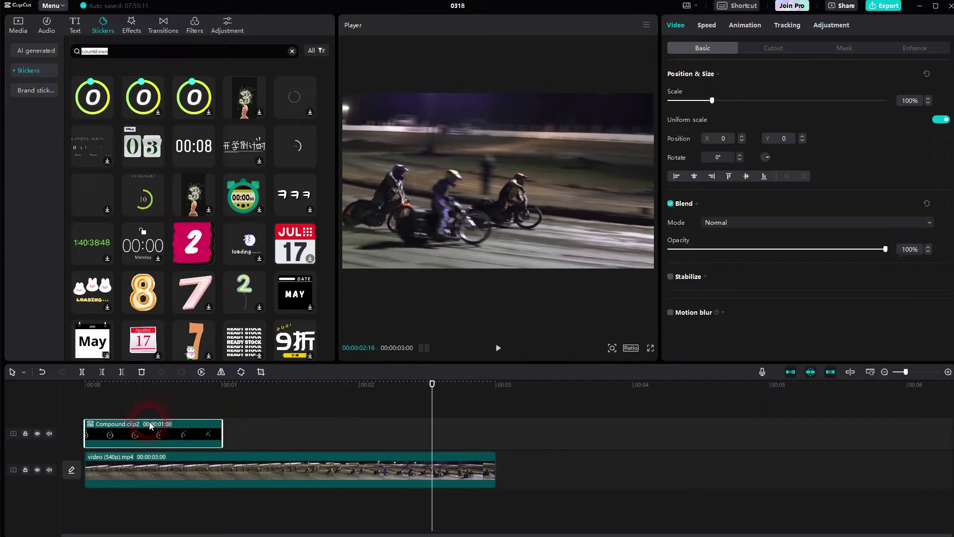
click(404, 425)
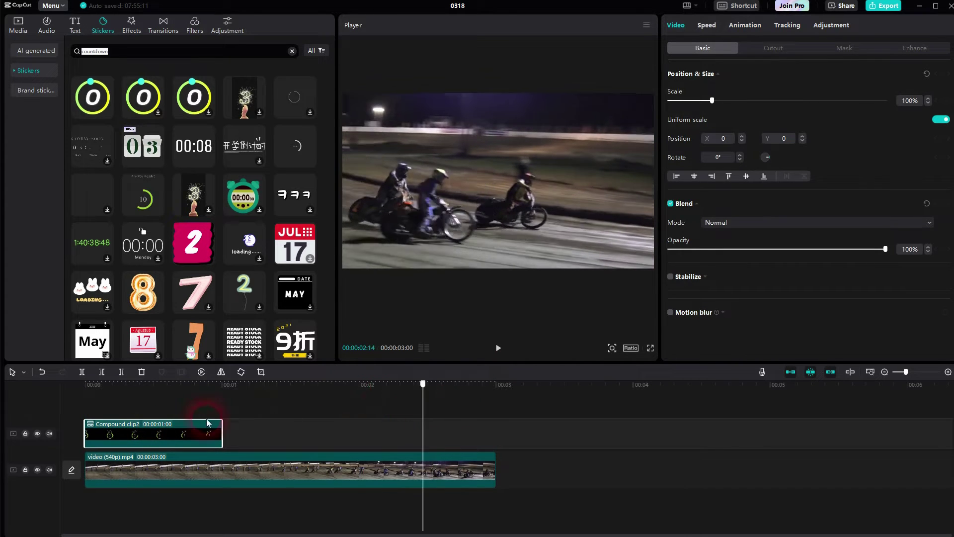
click(74, 417)
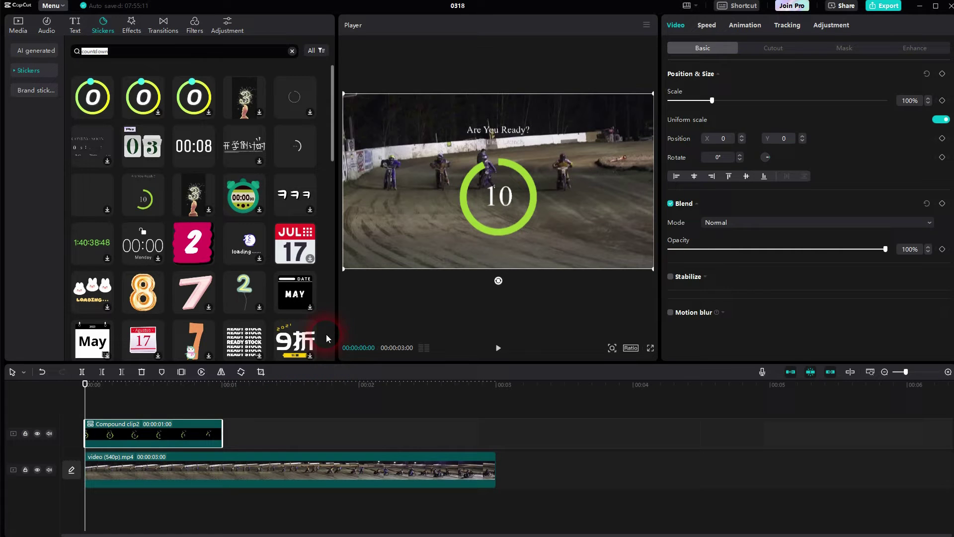
- Apply a reversed Circle mask sized around the 10 to hide the sticker's number
click(493, 187)
click(837, 47)
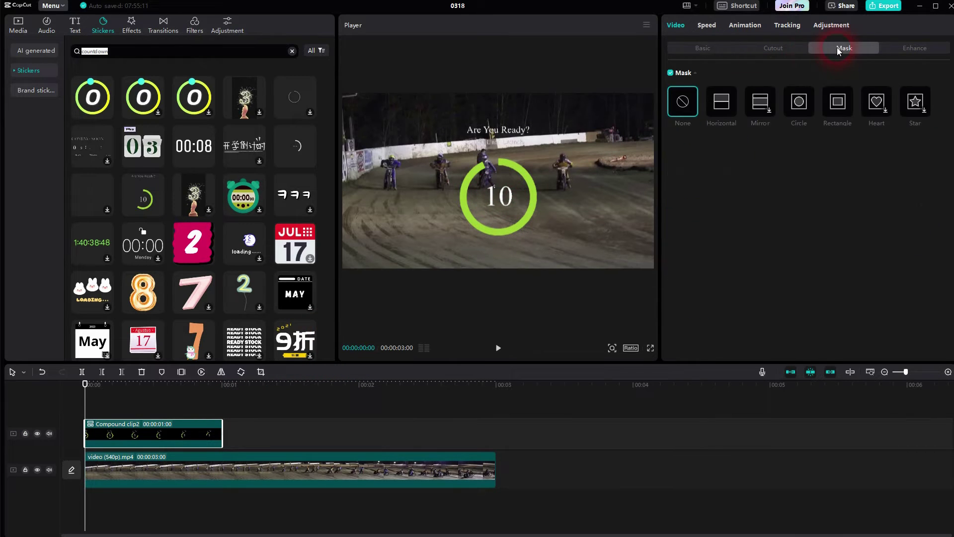
click(798, 103)
click(539, 206)
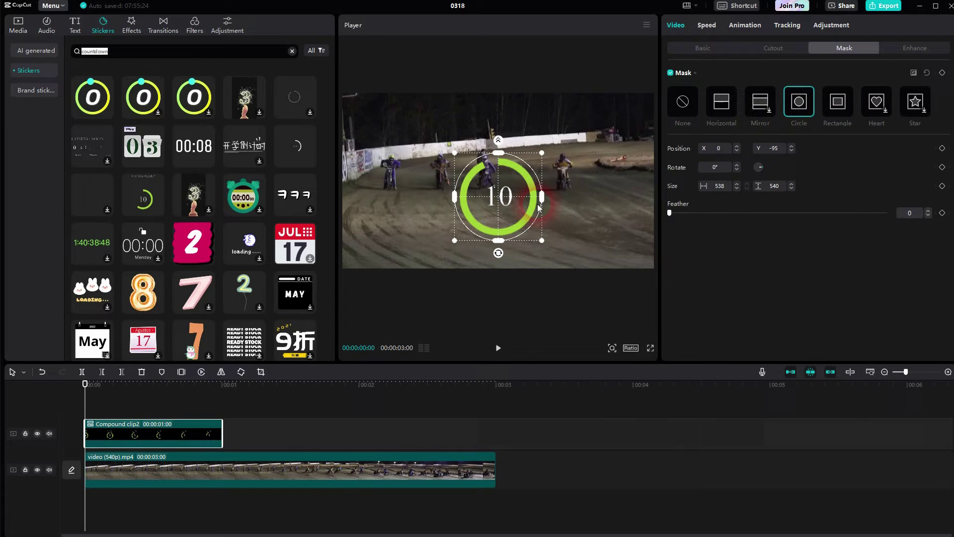
drag(539, 206, 517, 198)
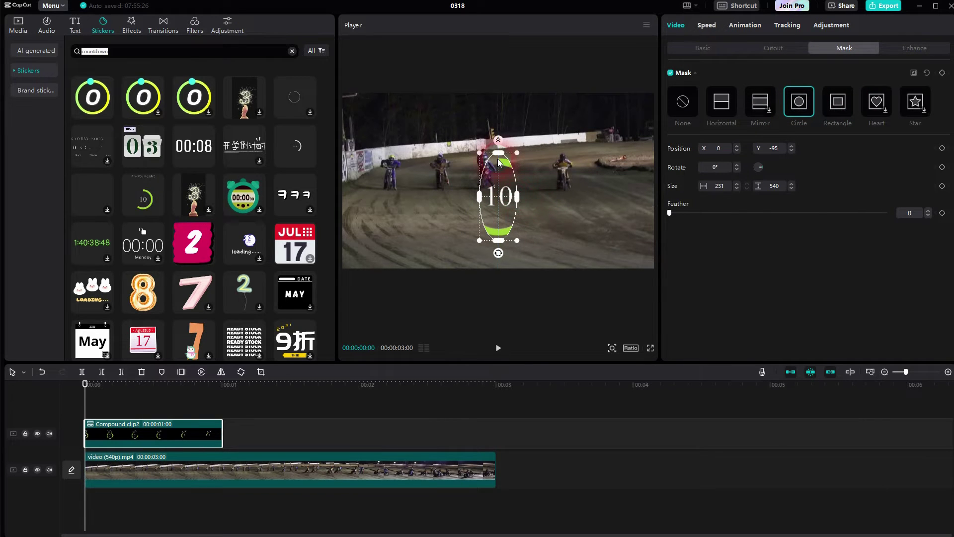
drag(499, 161, 498, 187)
click(586, 179)
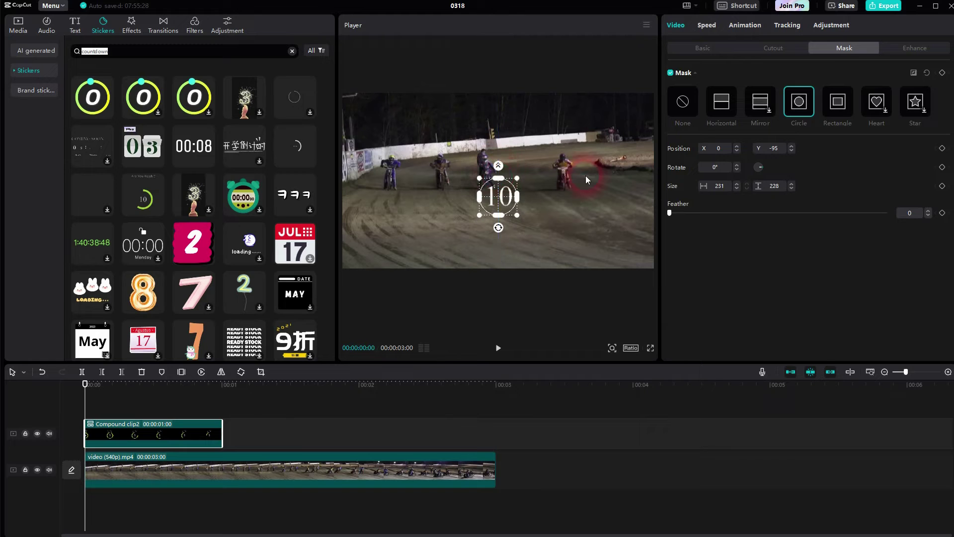
click(913, 72)
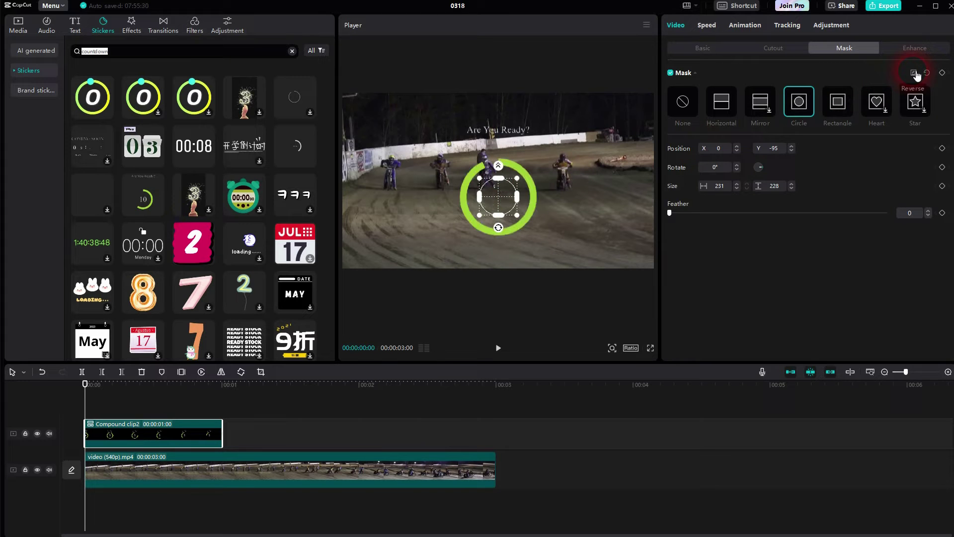
- Play the preview to check the mask, then return to the timeline start
click(144, 469)
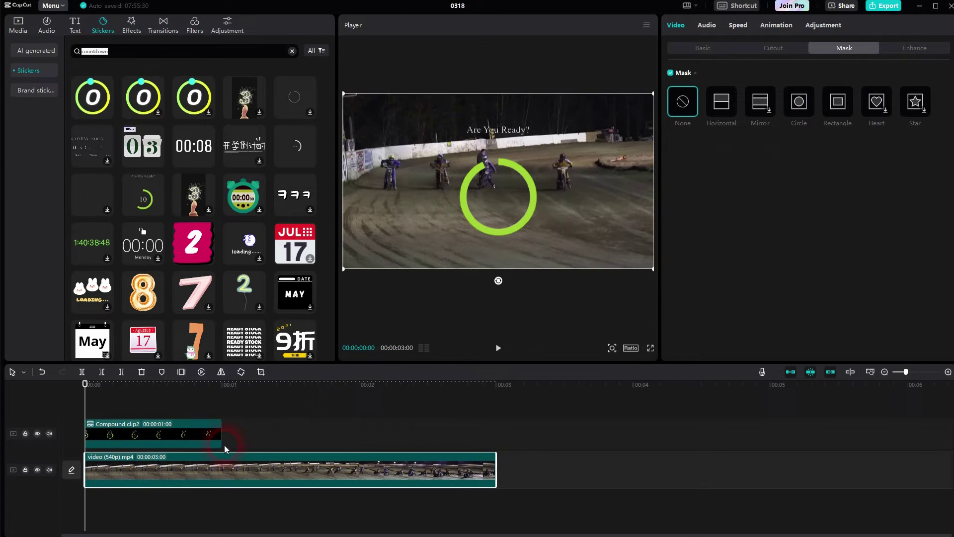
click(498, 348)
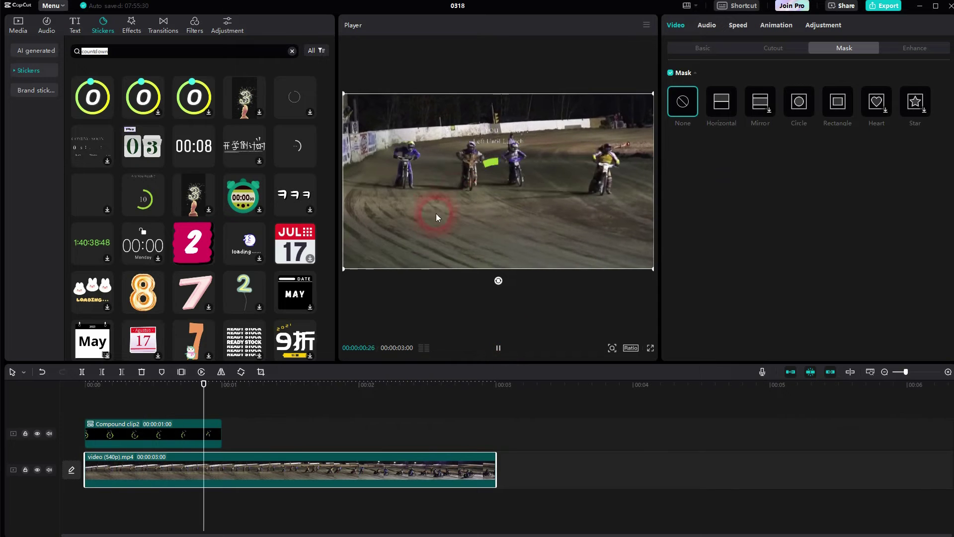
click(501, 349)
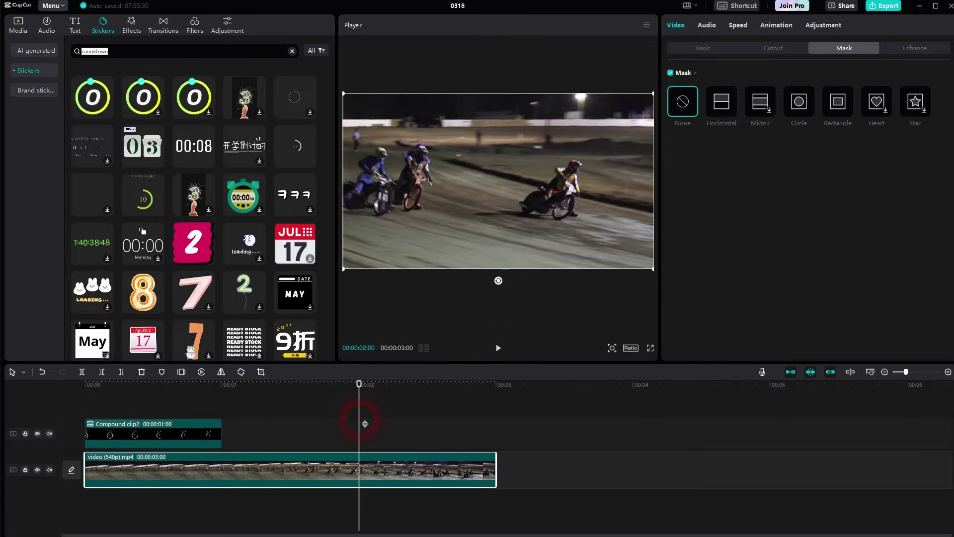
key(Home)
click(75, 24)
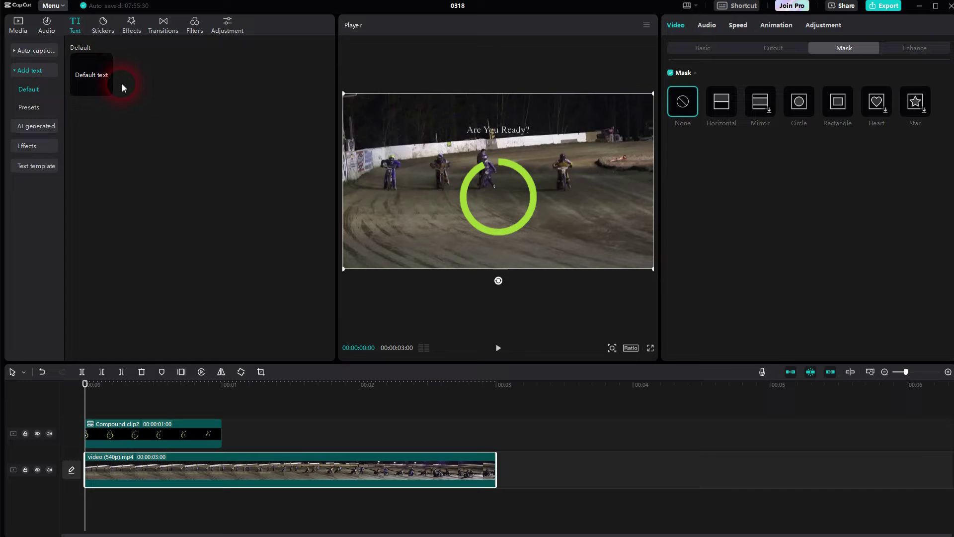
- Add a Default text clip trimmed to one second, reading 5, centred in the ring
click(105, 91)
drag(497, 423, 223, 426)
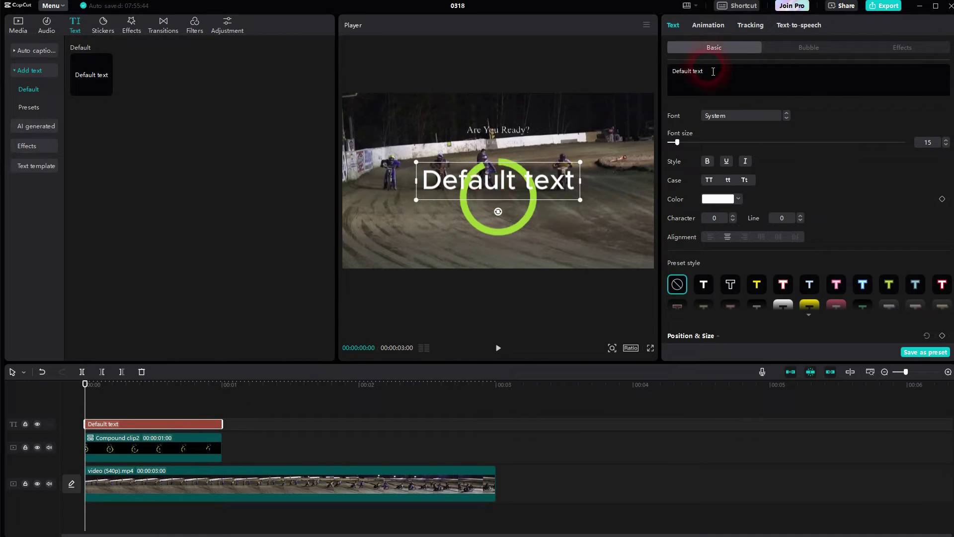
triple_click(699, 73)
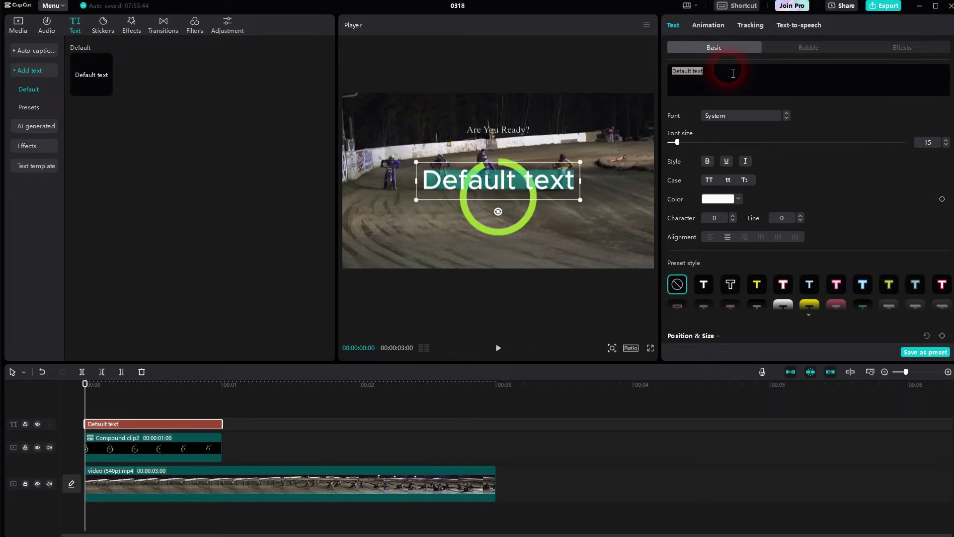
text(20)
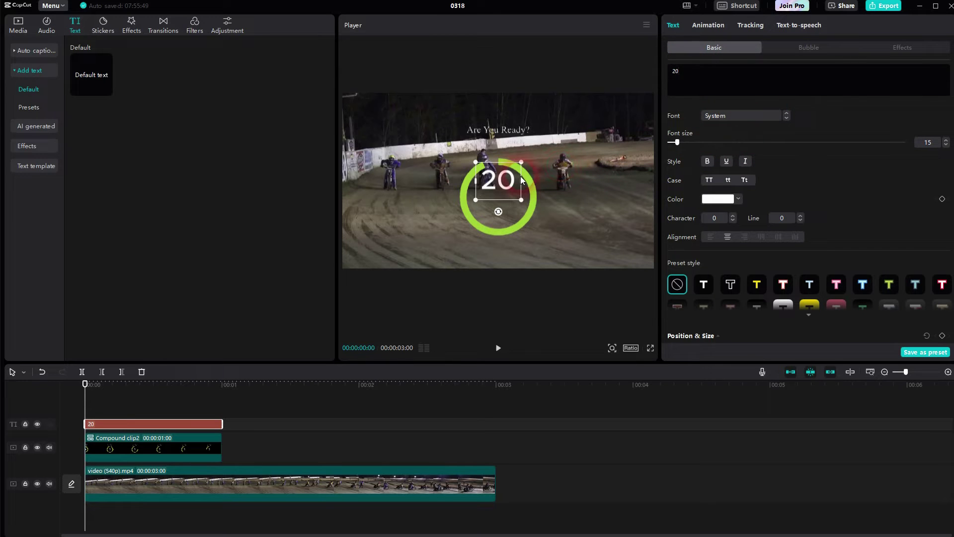
drag(497, 182, 497, 199)
click(699, 78)
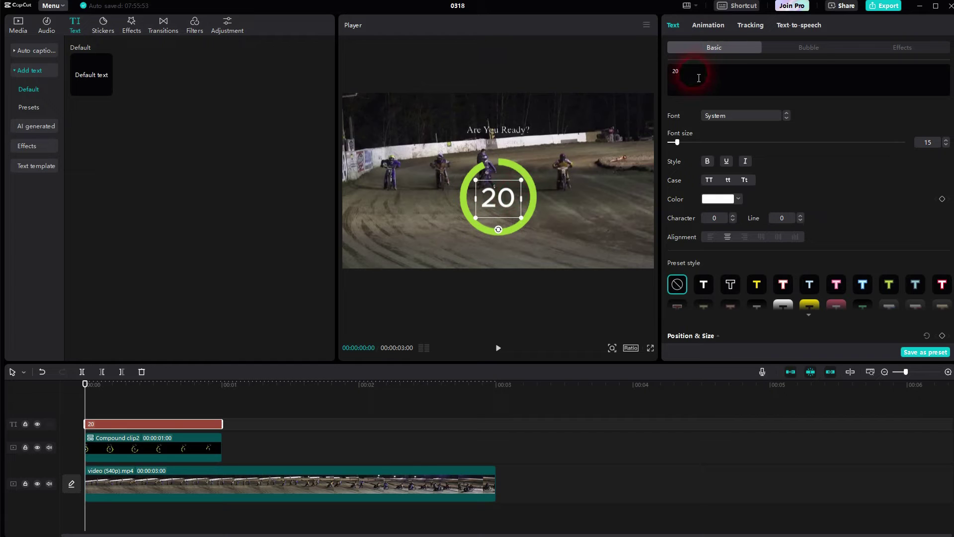
drag(699, 78, 666, 70)
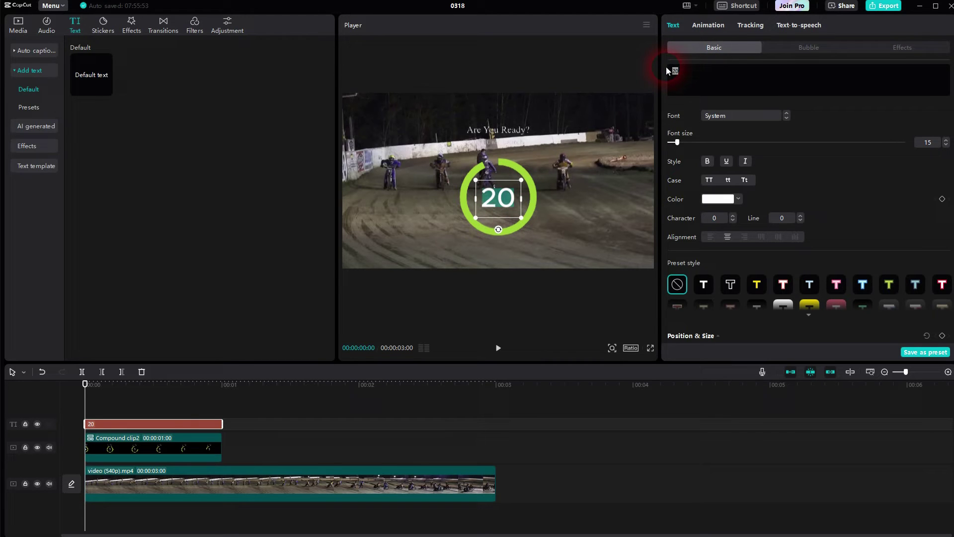
text(5)
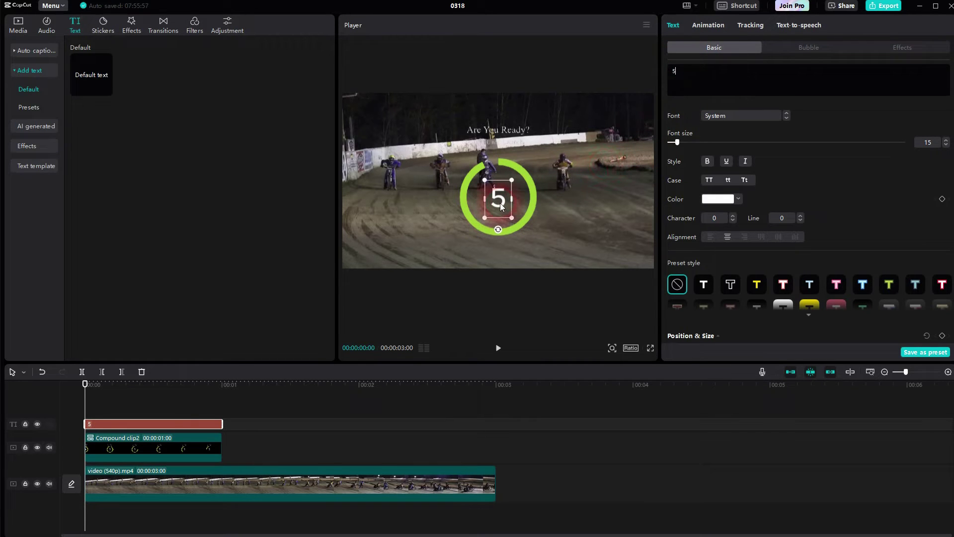
- Colour the 5 with the ring's green (A1D157) using the eyedropper
click(718, 199)
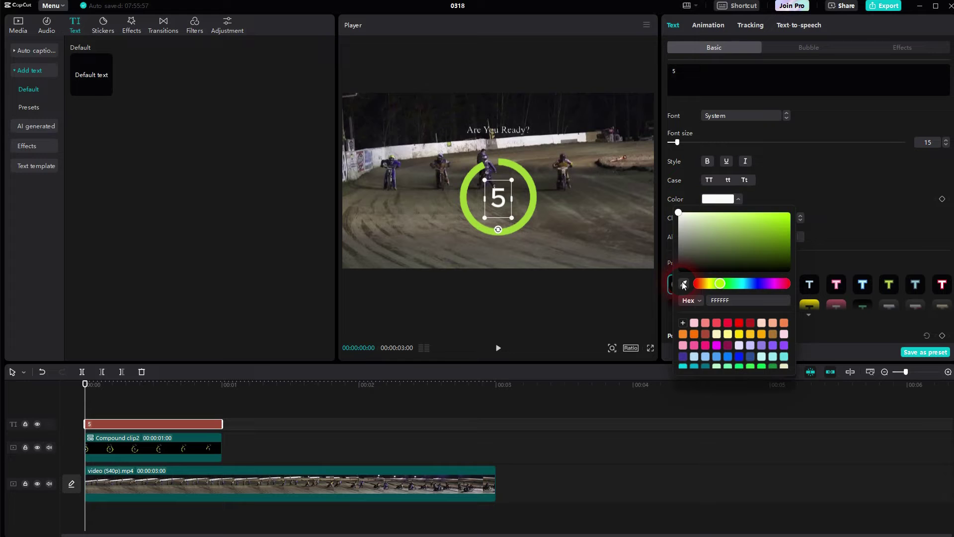
click(683, 284)
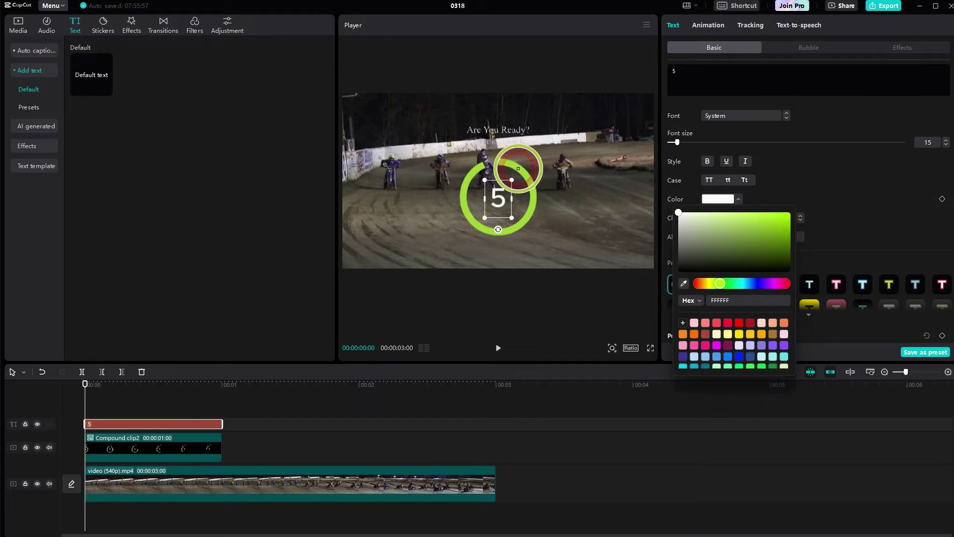
click(518, 169)
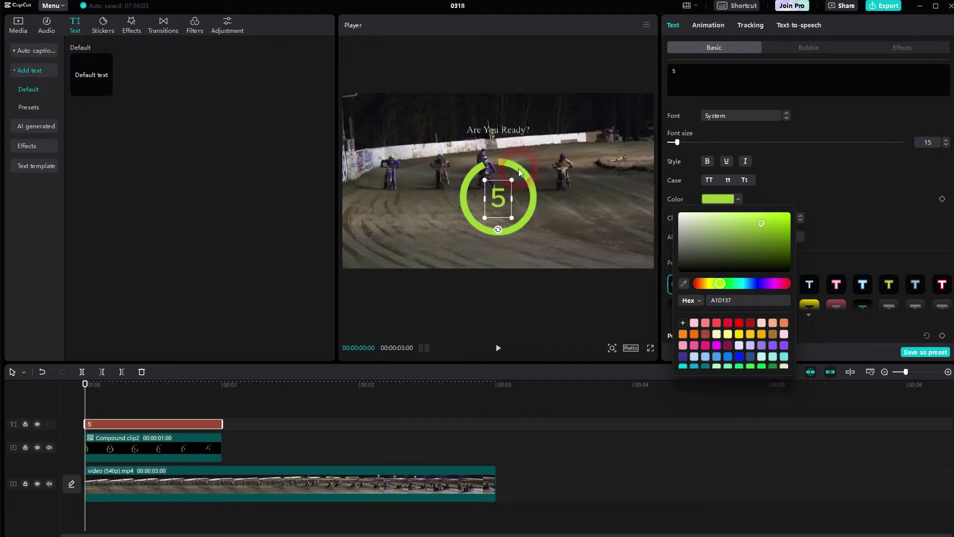
click(890, 189)
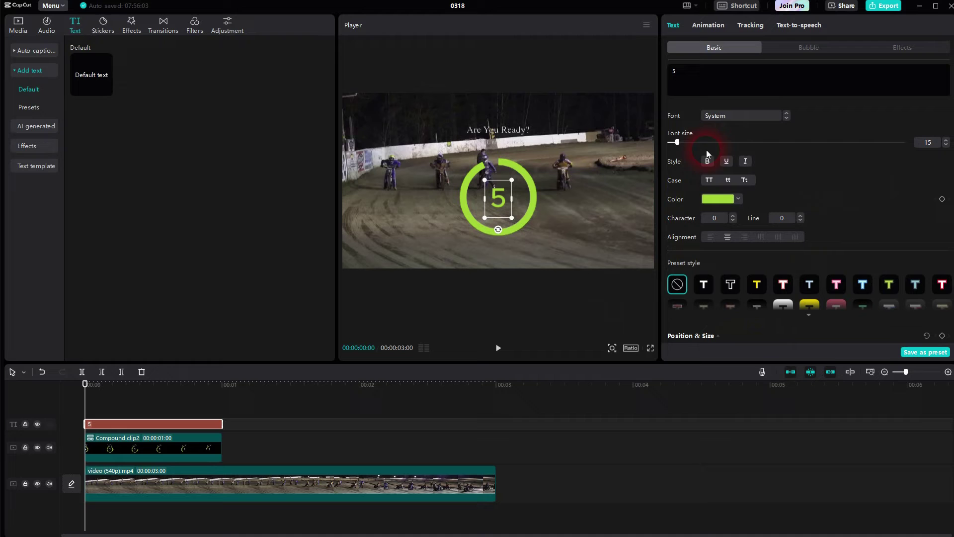
- Enlarge the 5 with the Font size slider and preview it
drag(679, 143, 699, 143)
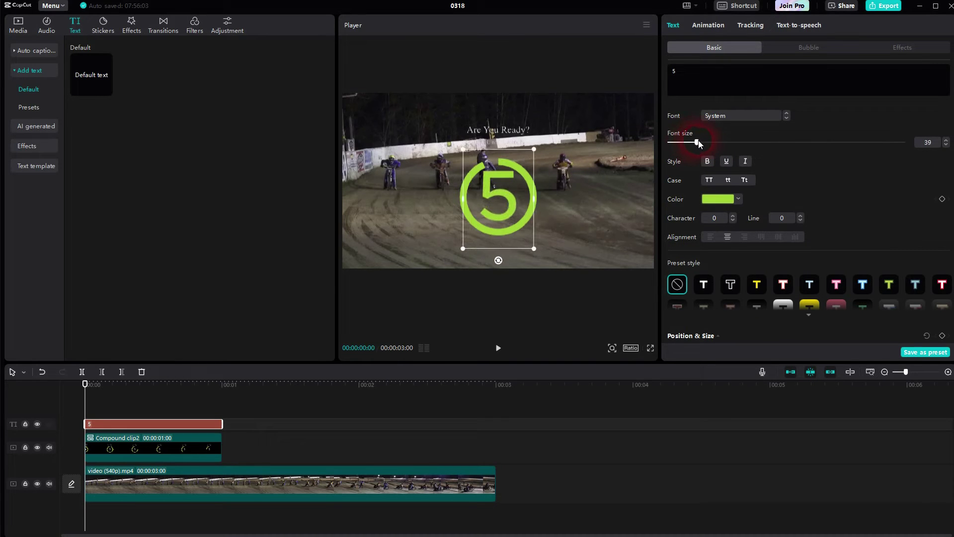
key(space)
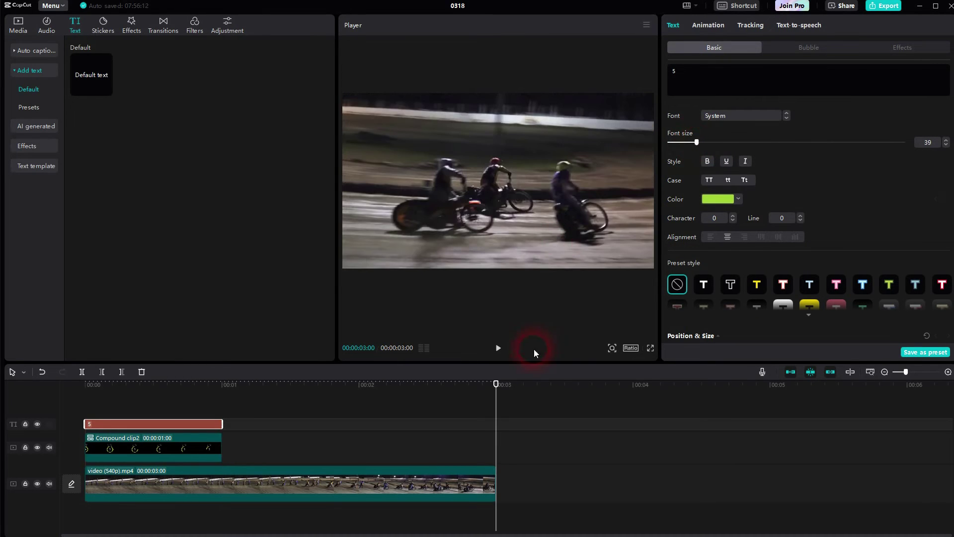
drag(501, 413, 190, 432)
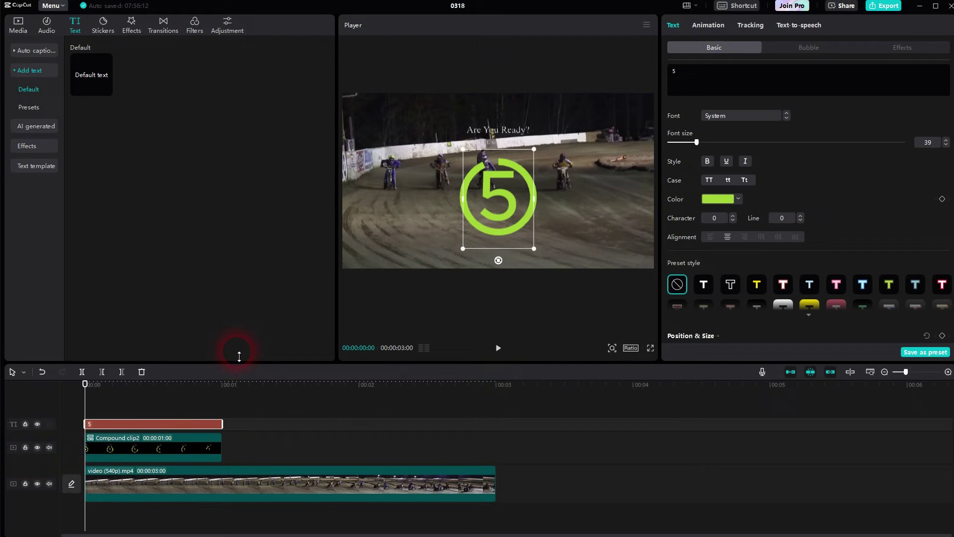
scroll(777, 197, down, 5)
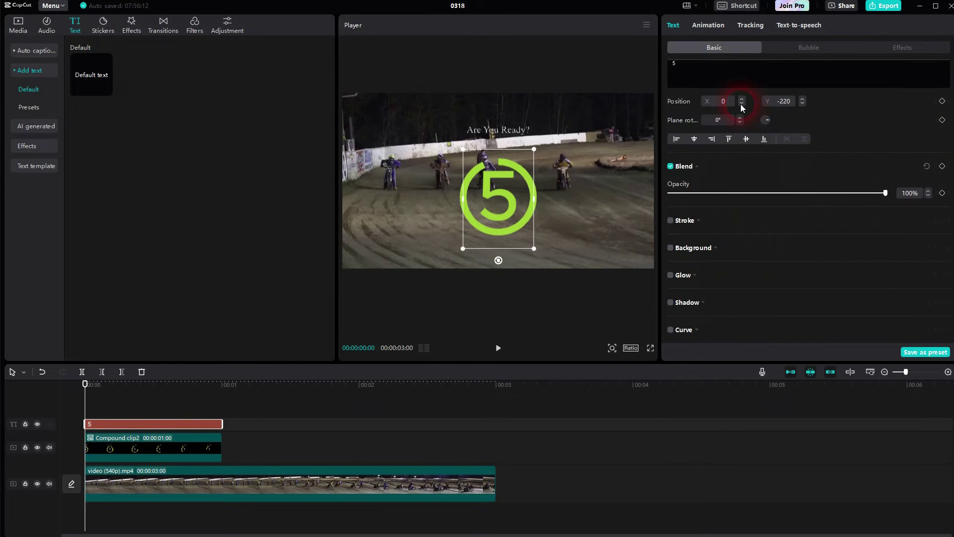
- Nudge the 5 to Y position -240 and set its font size to 31
click(741, 103)
click(741, 104)
drag(741, 103, 742, 99)
drag(801, 104, 554, 189)
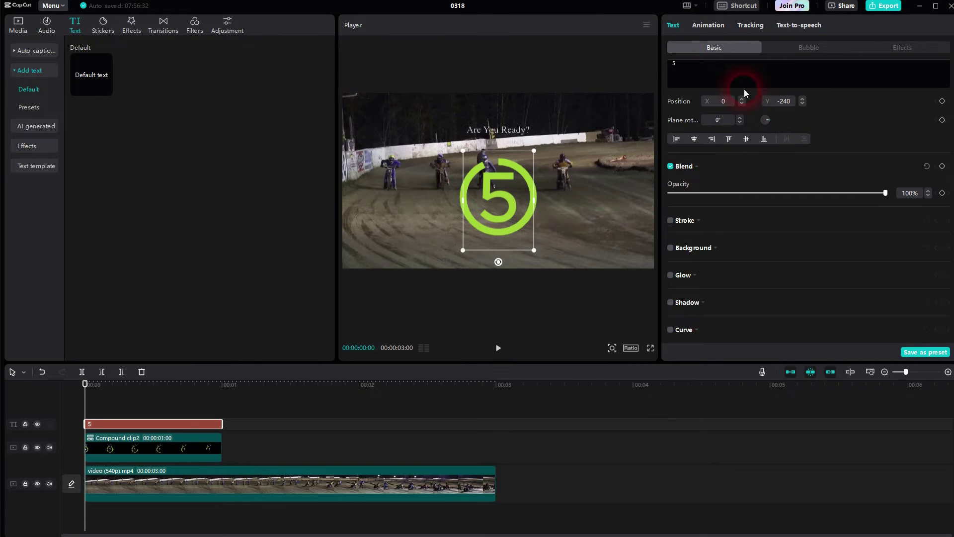
scroll(792, 151, up, 5)
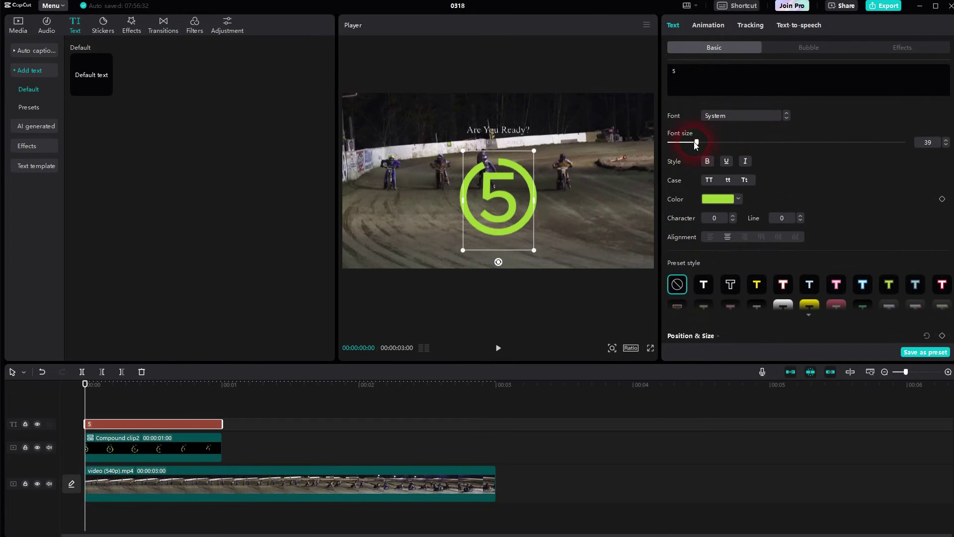
drag(696, 144, 691, 146)
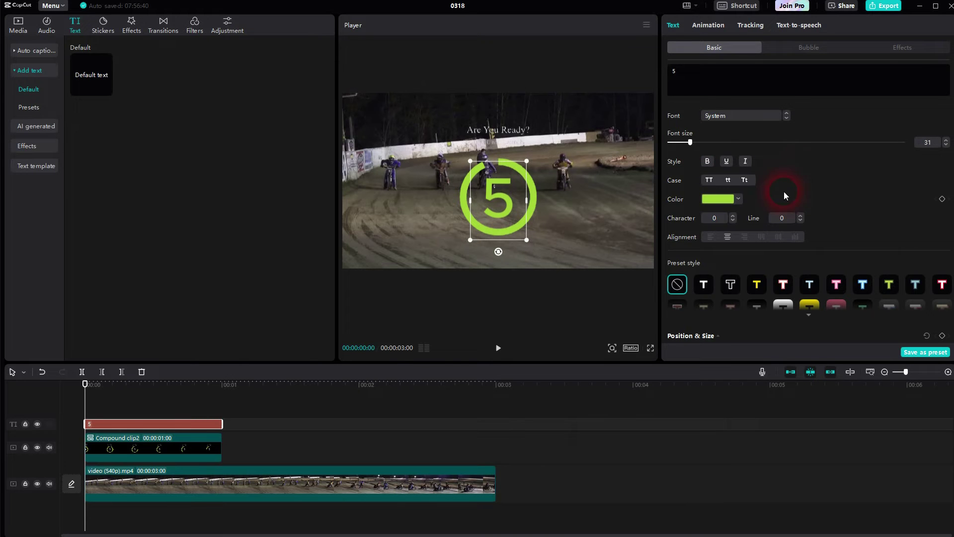
- Play the countdown preview and return to the start
click(157, 497)
click(499, 348)
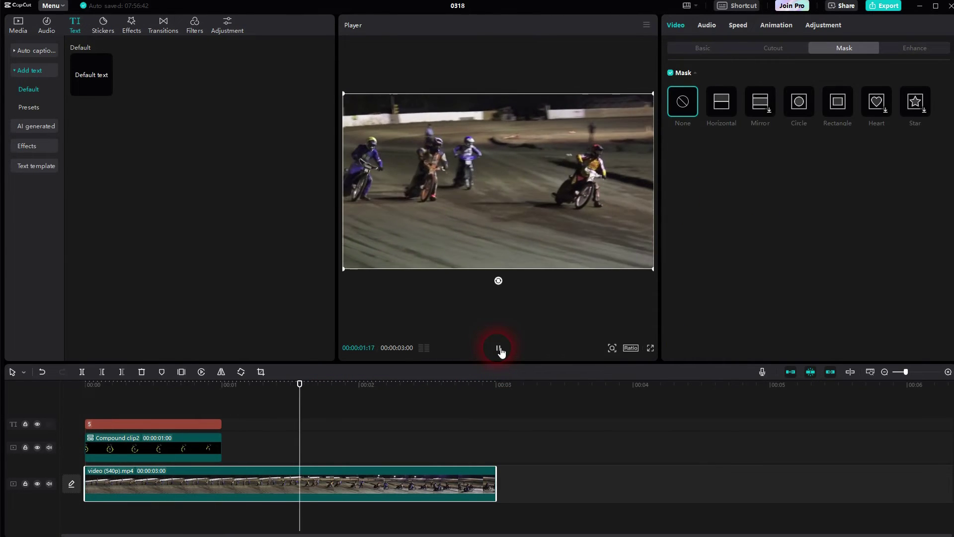
click(498, 348)
click(311, 426)
key(Home)
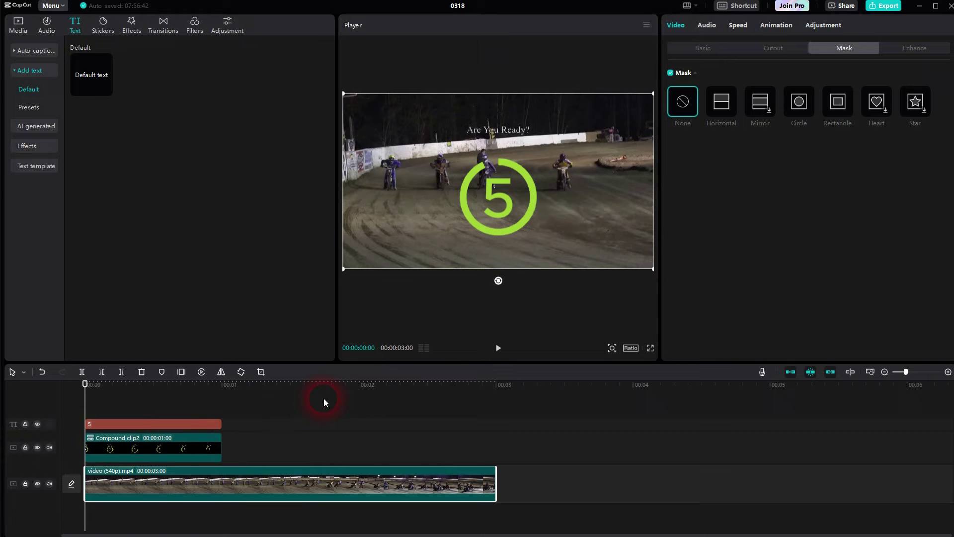
- Alt-drag a copy of the 5 text and sticker step after it and change it to 4
drag(267, 419, 282, 442)
click(278, 423)
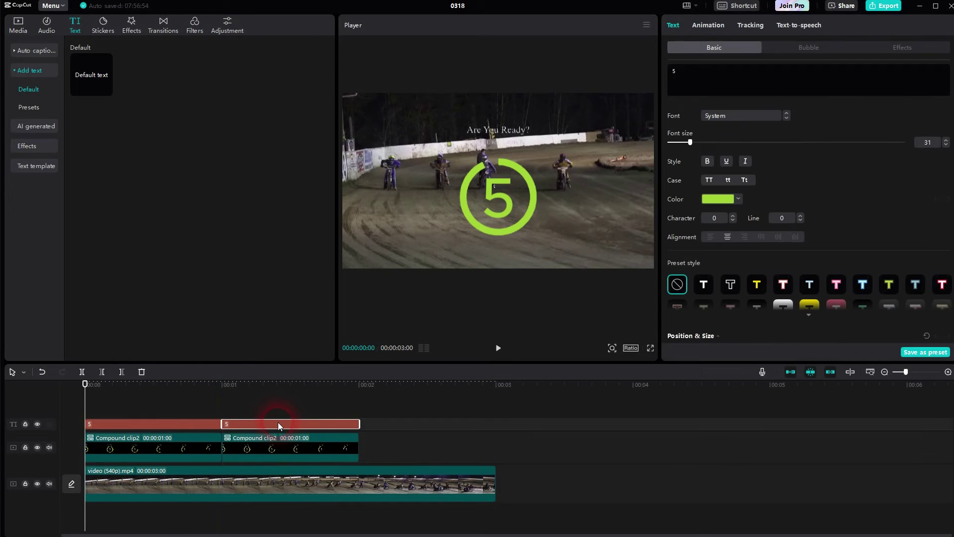
drag(705, 74, 668, 73)
text(19)
drag(703, 92, 670, 73)
text(4)
- Scrub to check the 4 step, then play the countdown from the start
drag(85, 385, 281, 381)
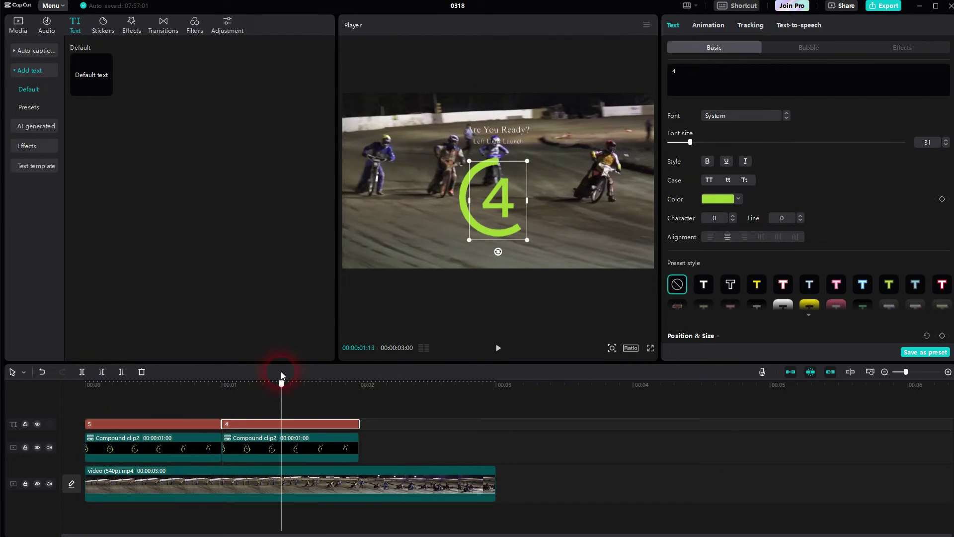
click(541, 148)
drag(281, 400, 75, 419)
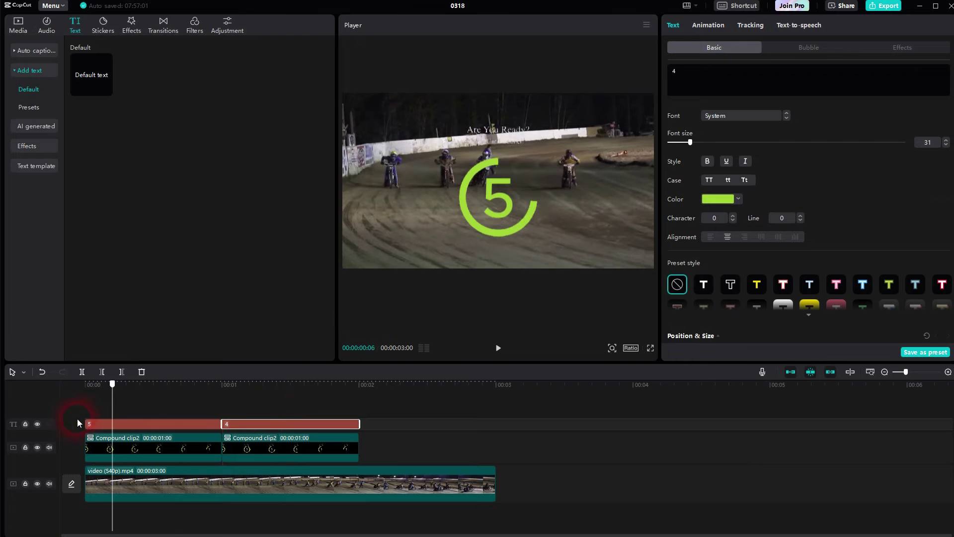
click(497, 347)
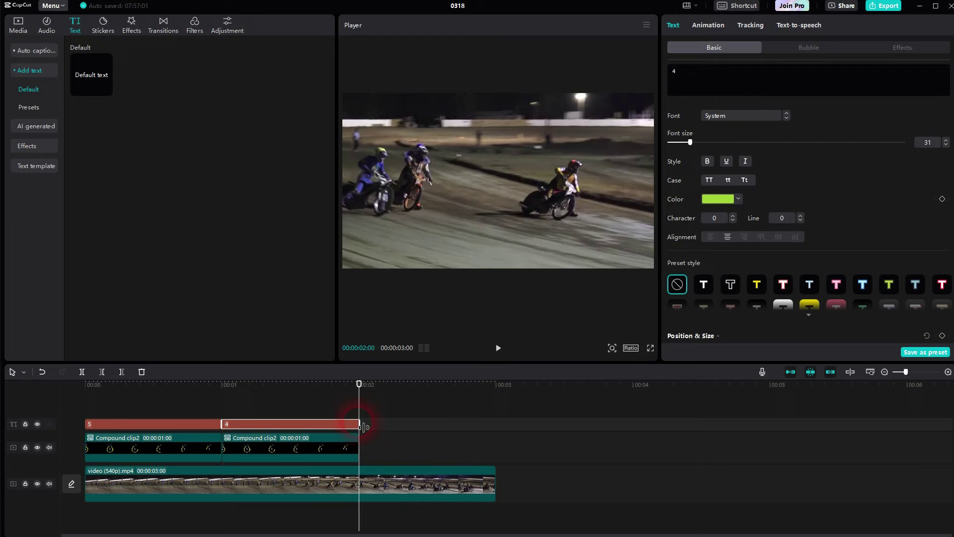
- Duplicate the 4 step to the right and change its number to 3
click(387, 422)
click(297, 437)
click(308, 448)
drag(288, 442, 410, 441)
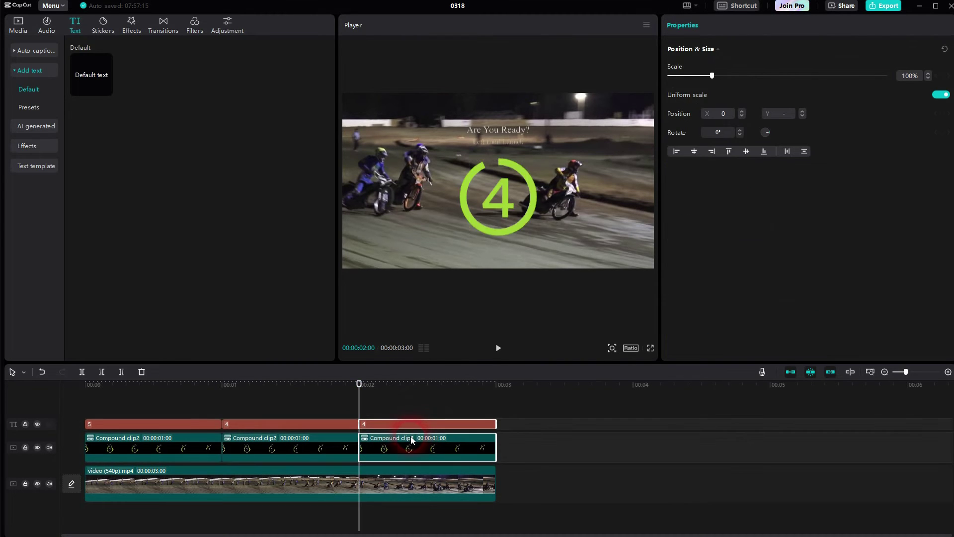
click(419, 423)
drag(698, 85, 665, 69)
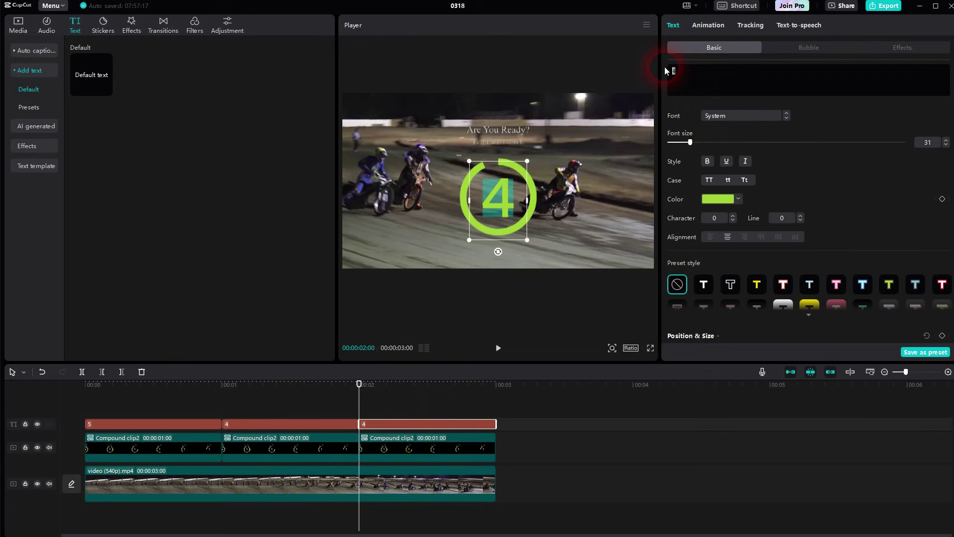
text(3)
- Copy the 3 step after it, undoing a misplaced move, and change its number to 2
click(425, 438)
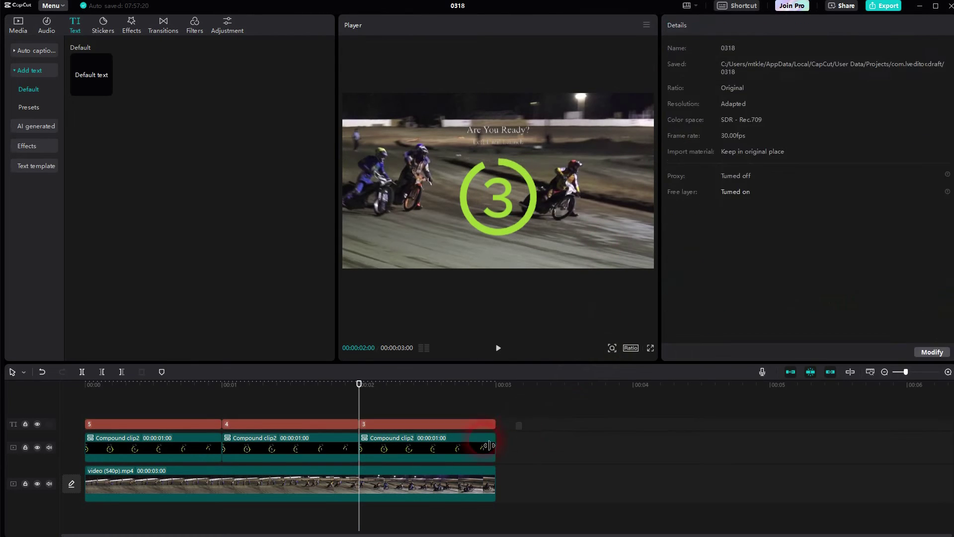
drag(535, 420, 609, 441)
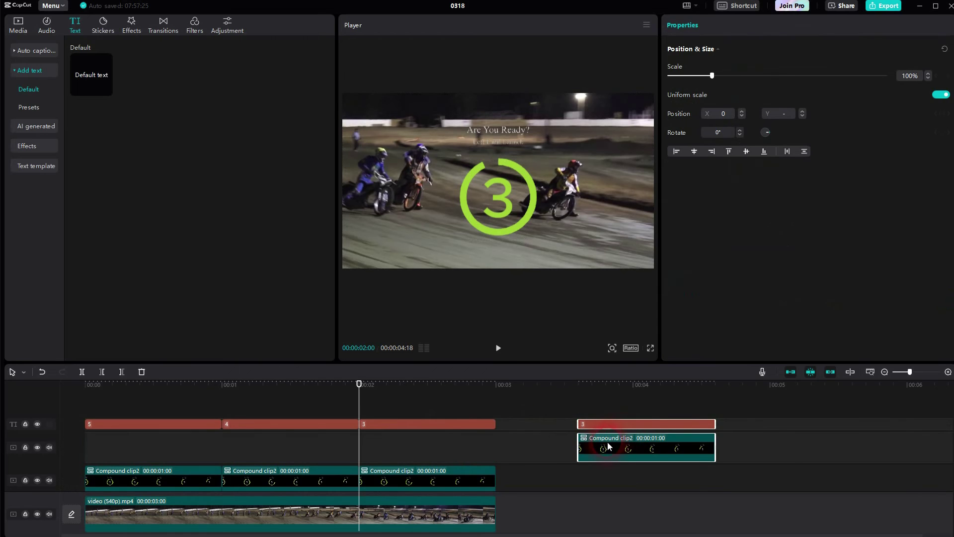
key(ctrl+z)
click(569, 430)
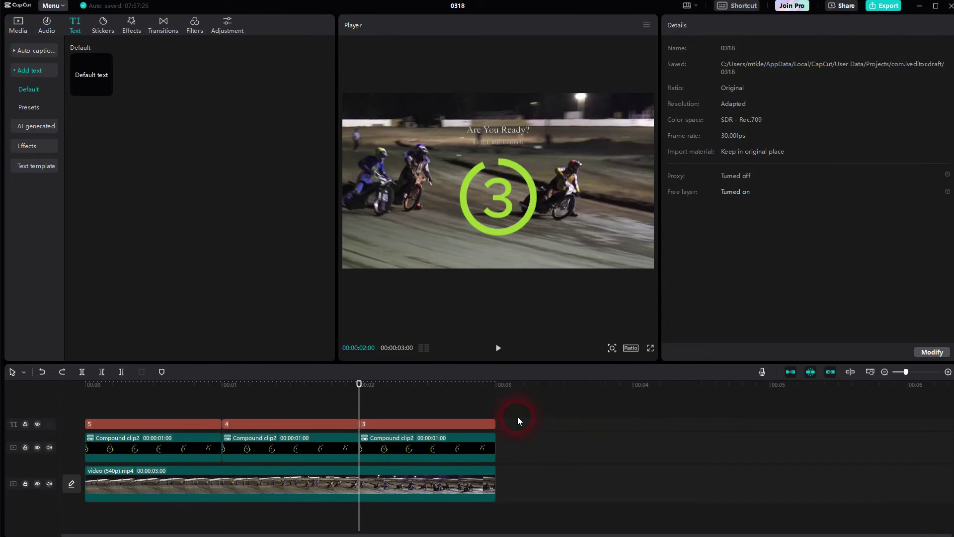
drag(517, 420, 562, 440)
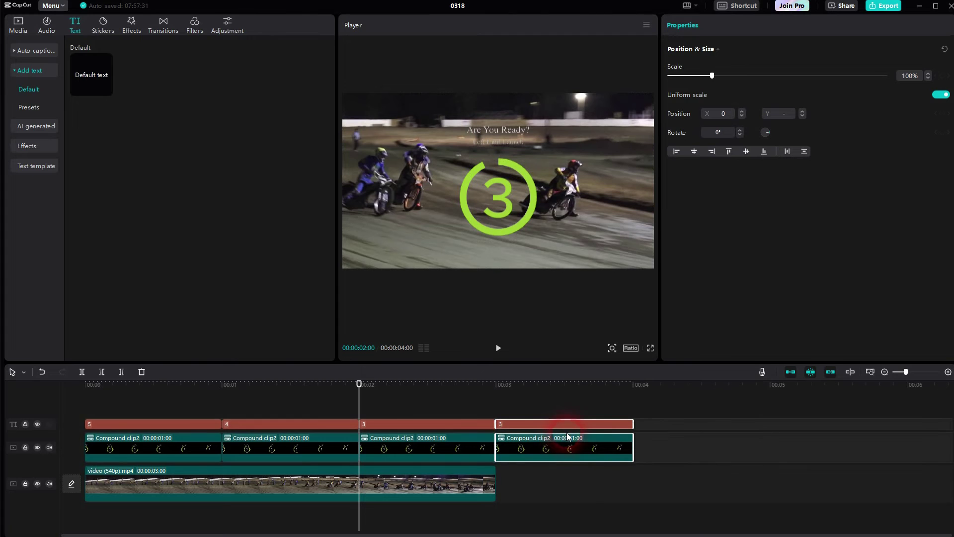
click(570, 424)
double_click(674, 71)
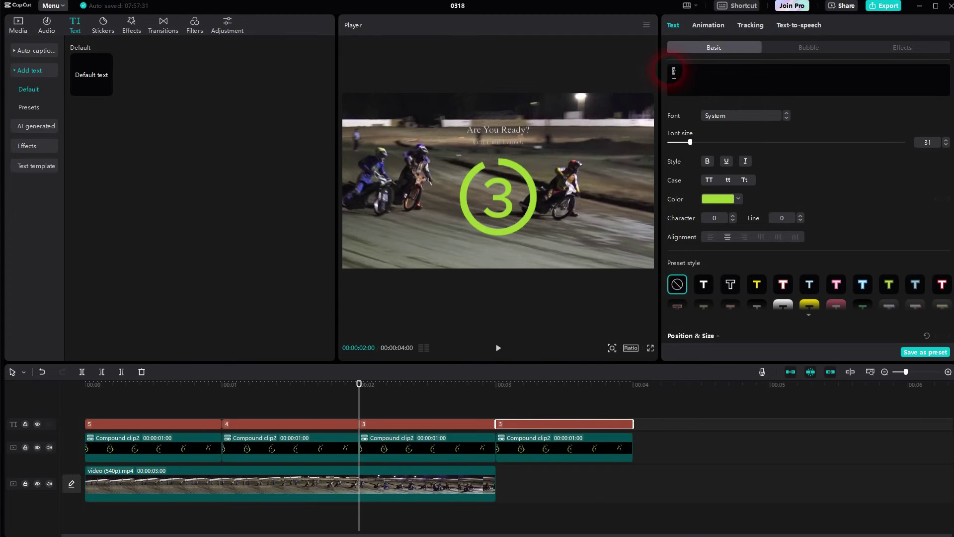
text(2)
- Copy the 2 step to the end for the final countdown number
click(555, 437)
drag(551, 440, 673, 439)
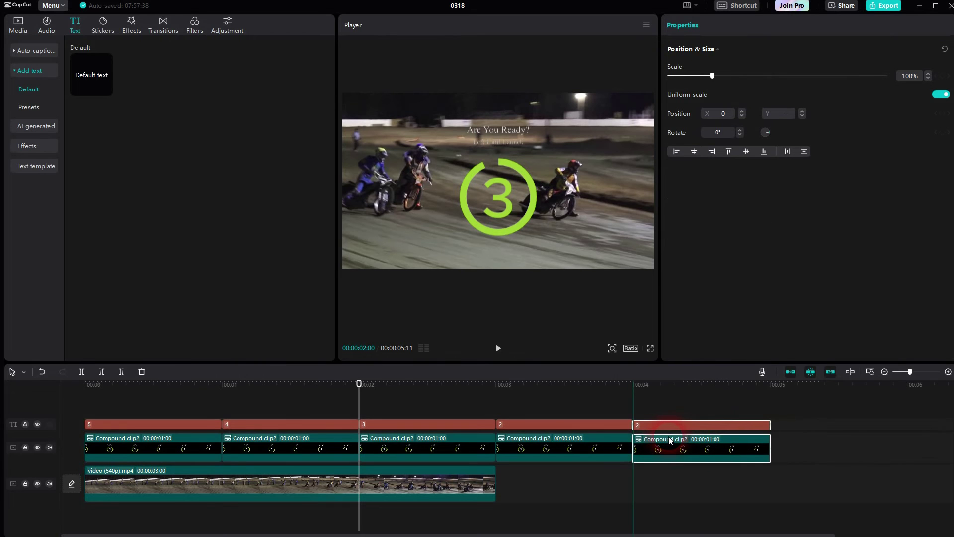
click(668, 424)
double_click(675, 71)
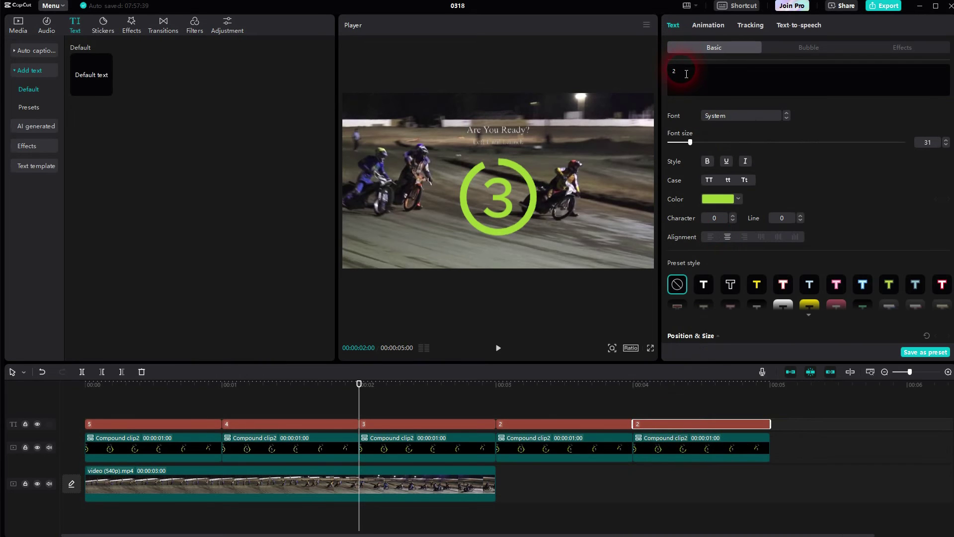
- Make the last number 1, stretch the race clip to 00:05, and play the full countdown
text(1)
drag(500, 483, 771, 484)
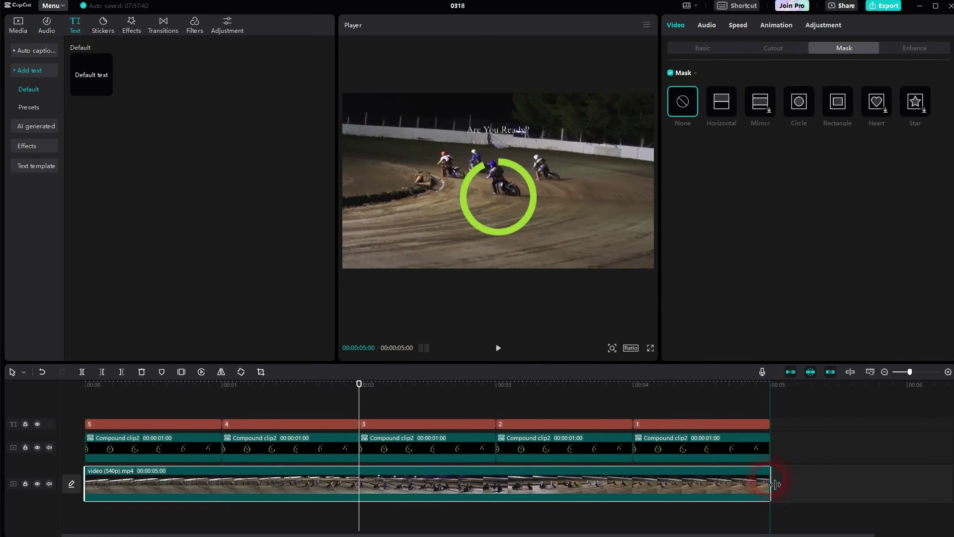
drag(362, 406, 75, 407)
click(498, 347)
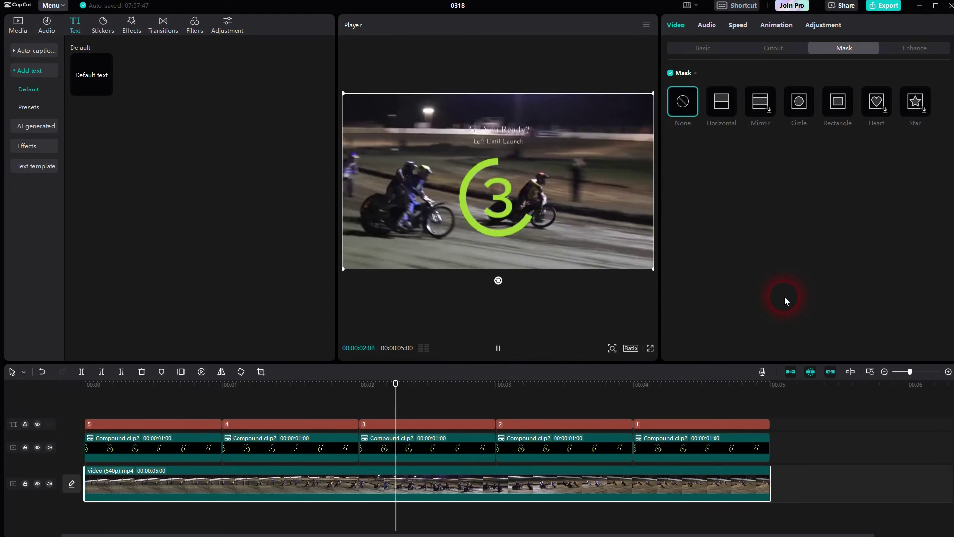
click(498, 347)
click(510, 157)
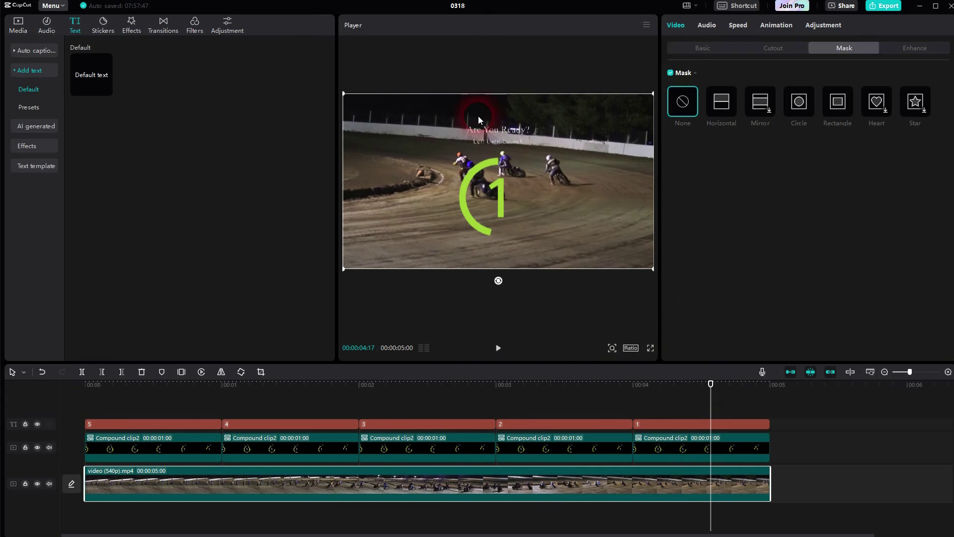
drag(479, 143, 744, 374)
drag(717, 406, 36, 462)
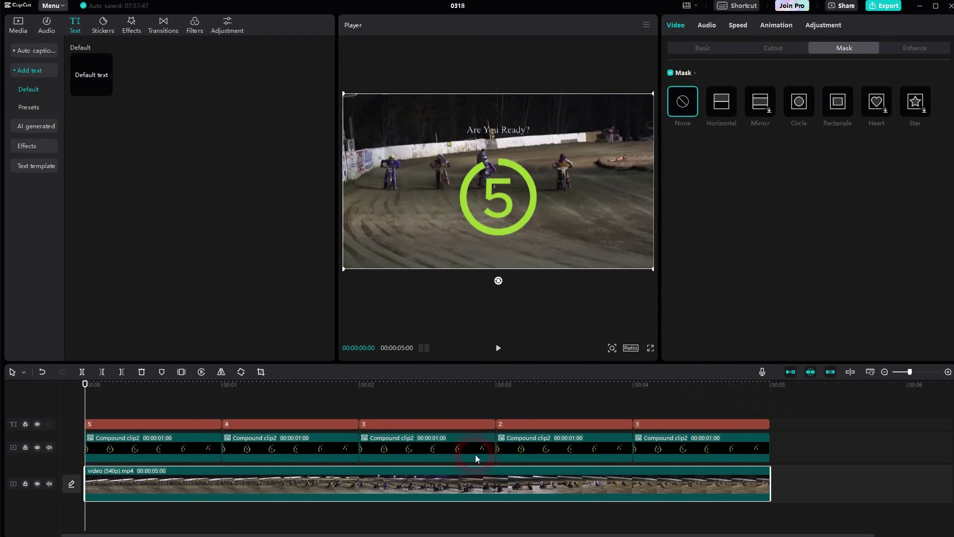
drag(801, 422, 185, 443)
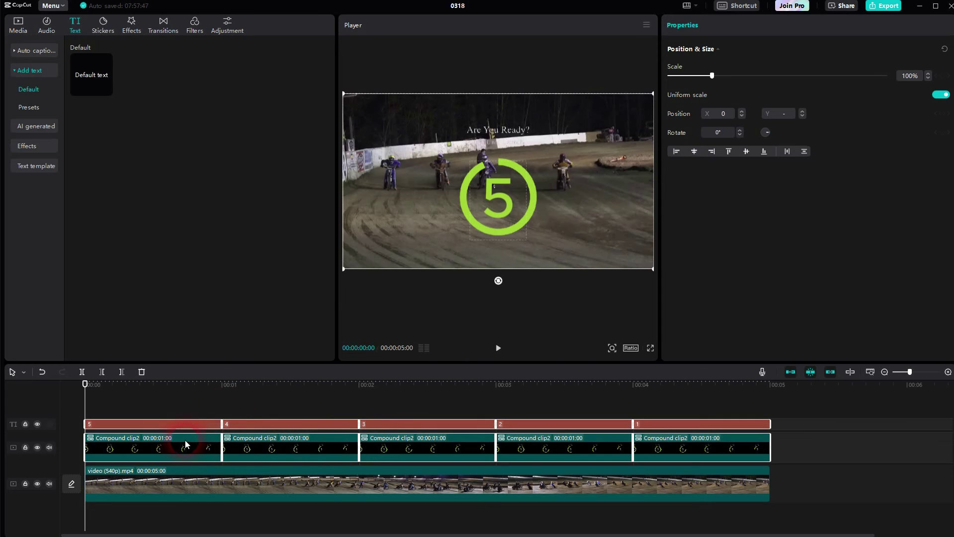
click(571, 189)
drag(502, 197, 632, 130)
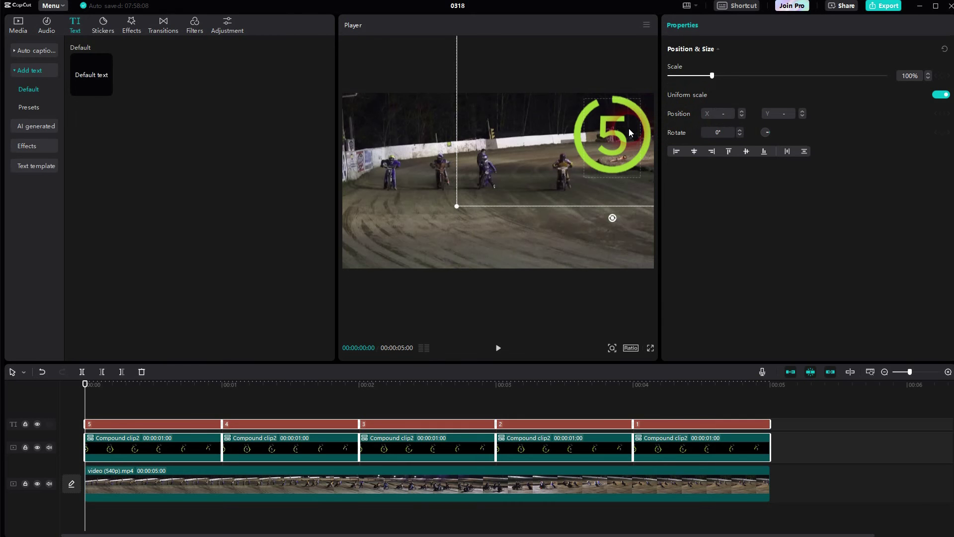
drag(628, 128, 515, 192)
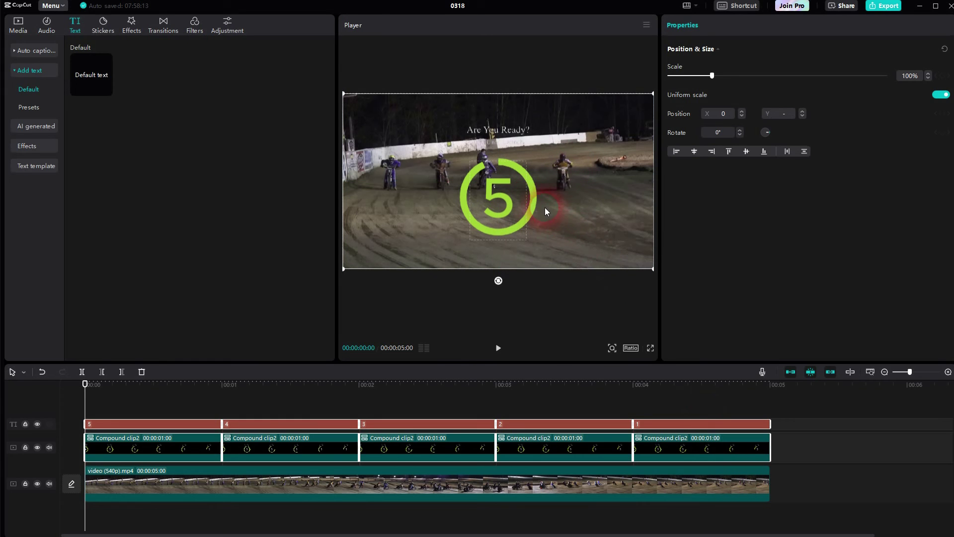
- Duplicate the race footage clip onto the top track and lower its opacity to 55%
click(211, 487)
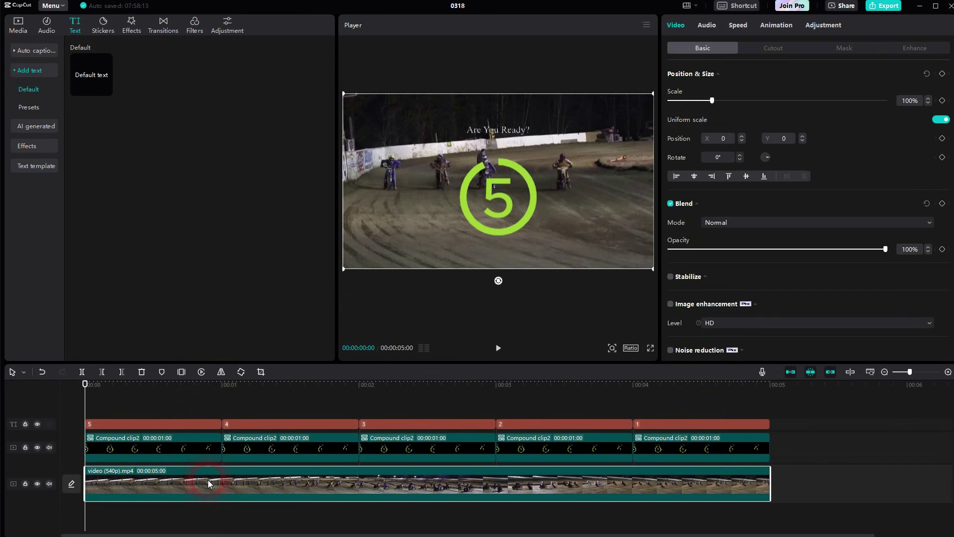
key(ctrl+c)
key(ctrl+v)
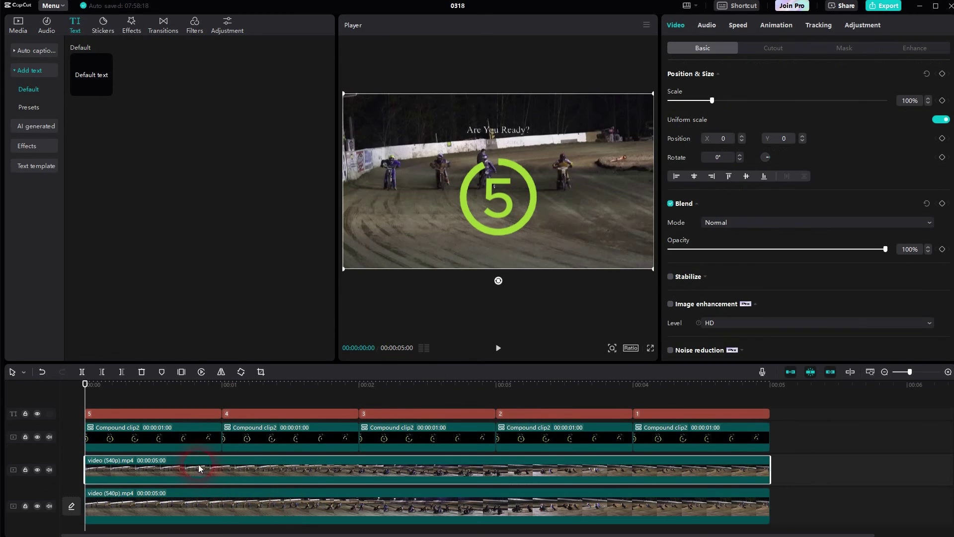
drag(199, 465, 250, 429)
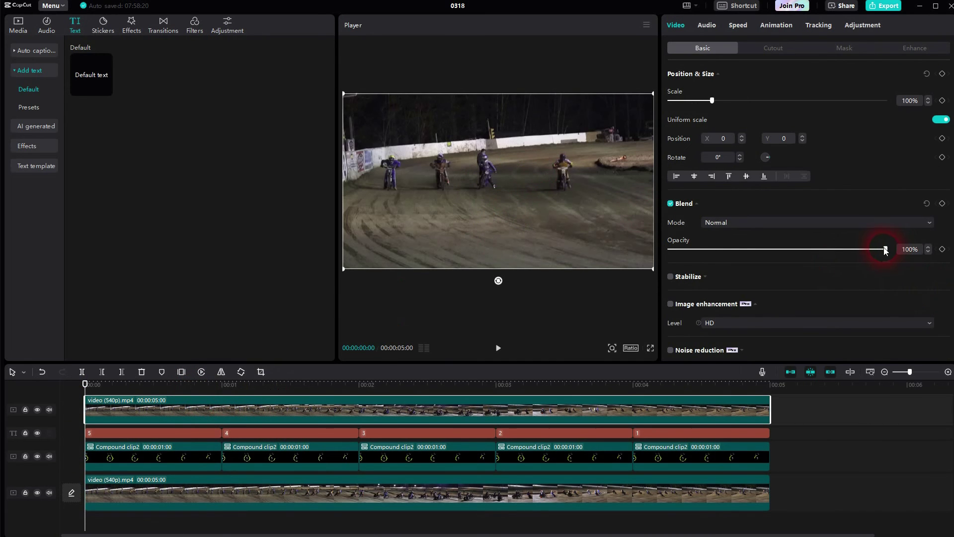
drag(885, 249, 788, 250)
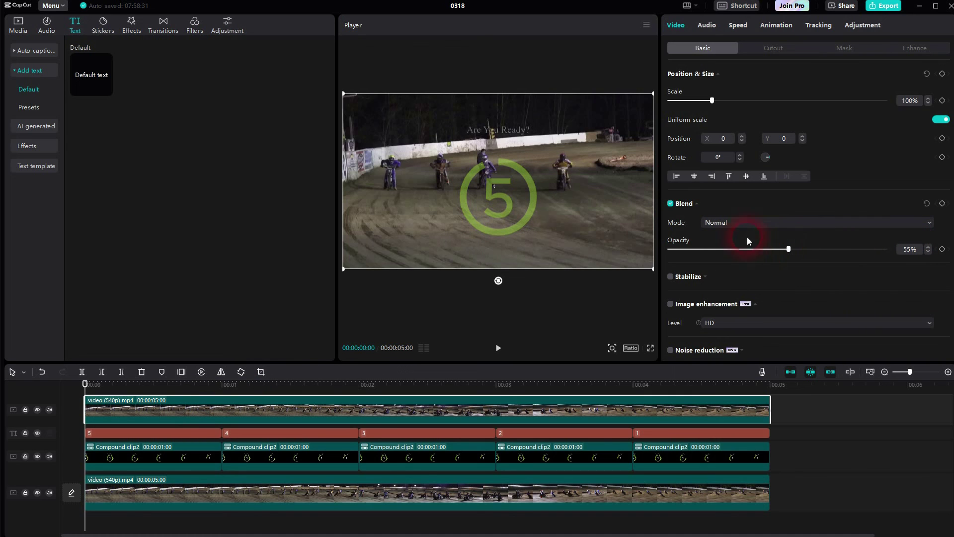
- Mask the top footage copy with a 367×80 rectangle over the 'Are You Ready?' caption at 100% opacity
click(843, 47)
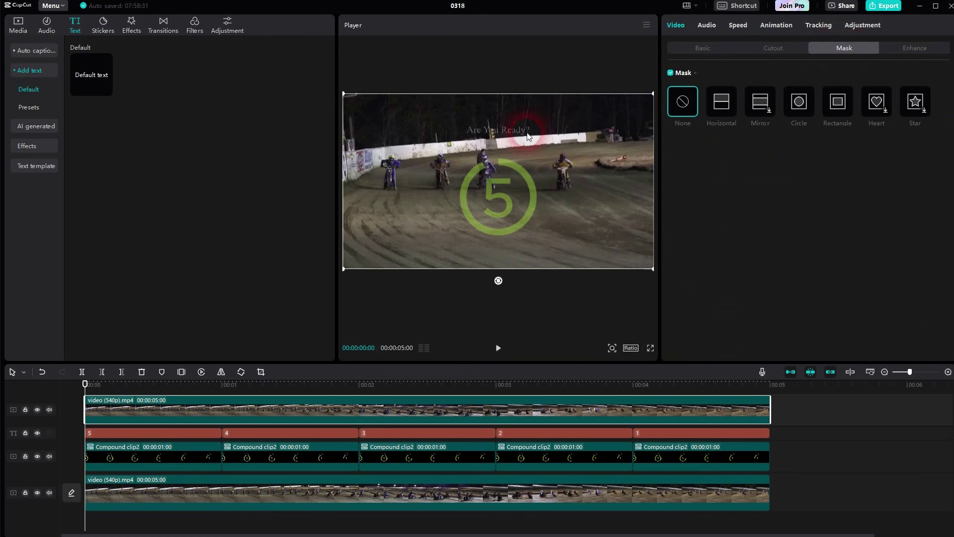
click(838, 104)
drag(499, 187, 499, 141)
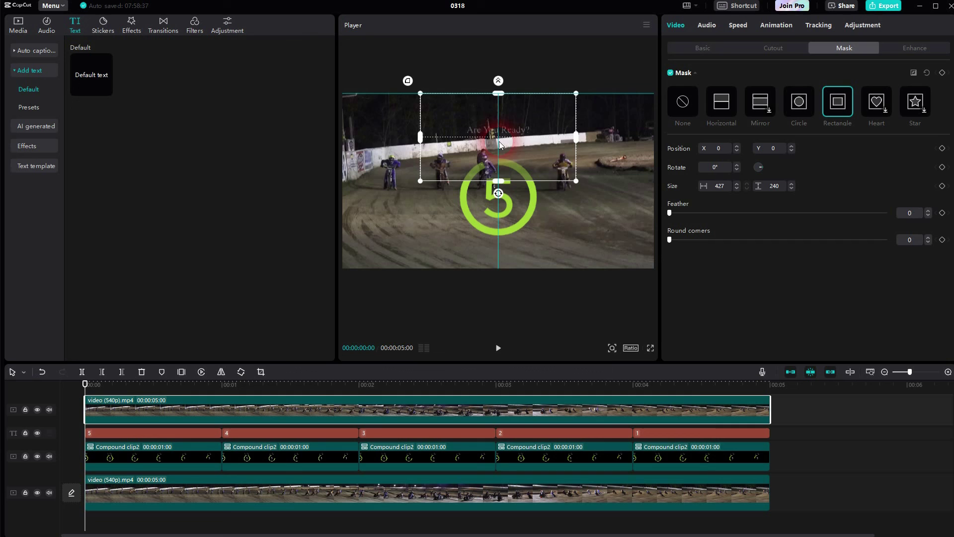
drag(500, 187, 499, 130)
drag(577, 136, 565, 132)
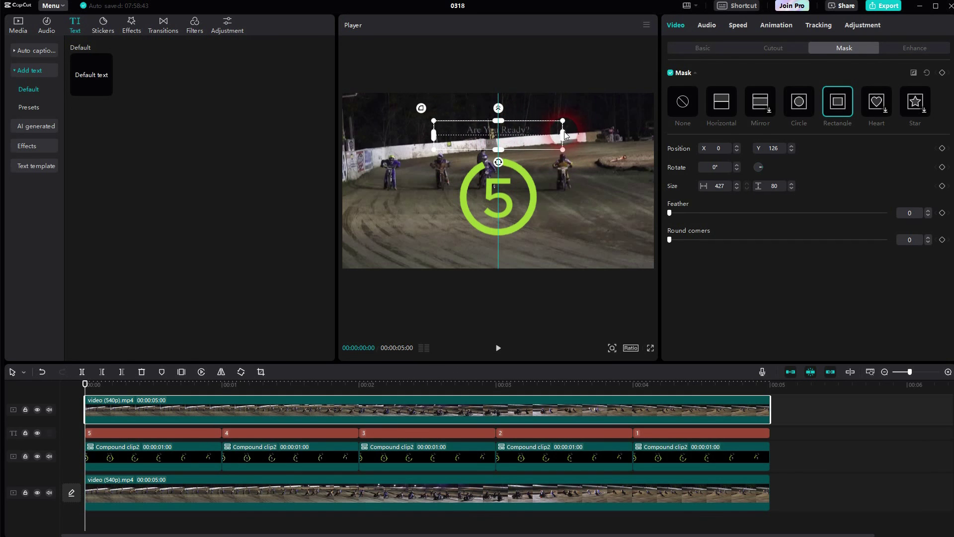
click(701, 48)
drag(788, 250, 934, 253)
- Play the caption-free countdown preview, then return to the countdown sticker results
click(580, 190)
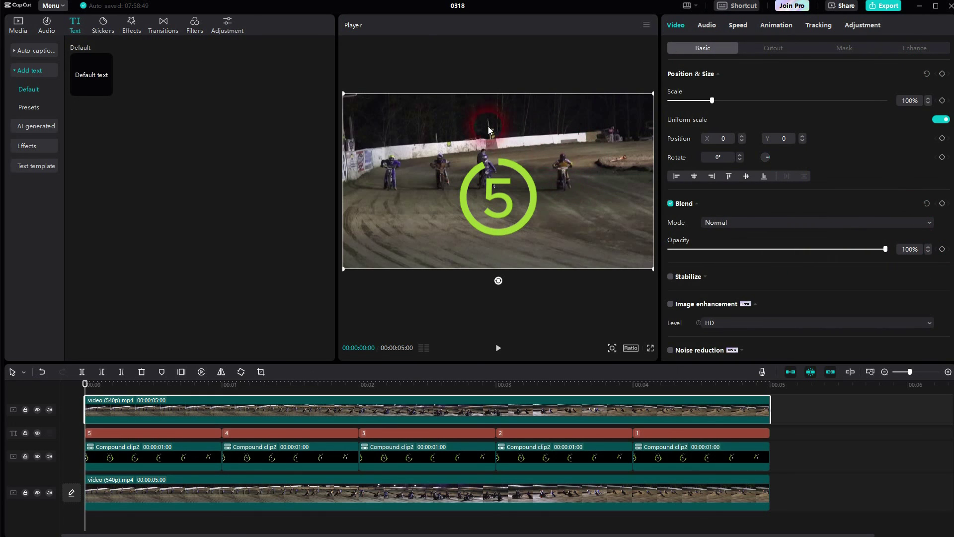
click(498, 348)
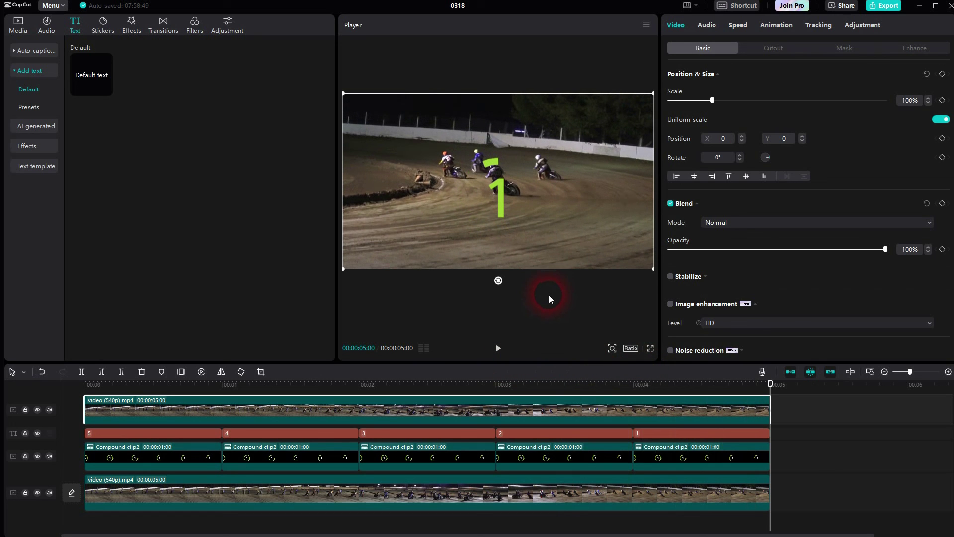
click(102, 24)
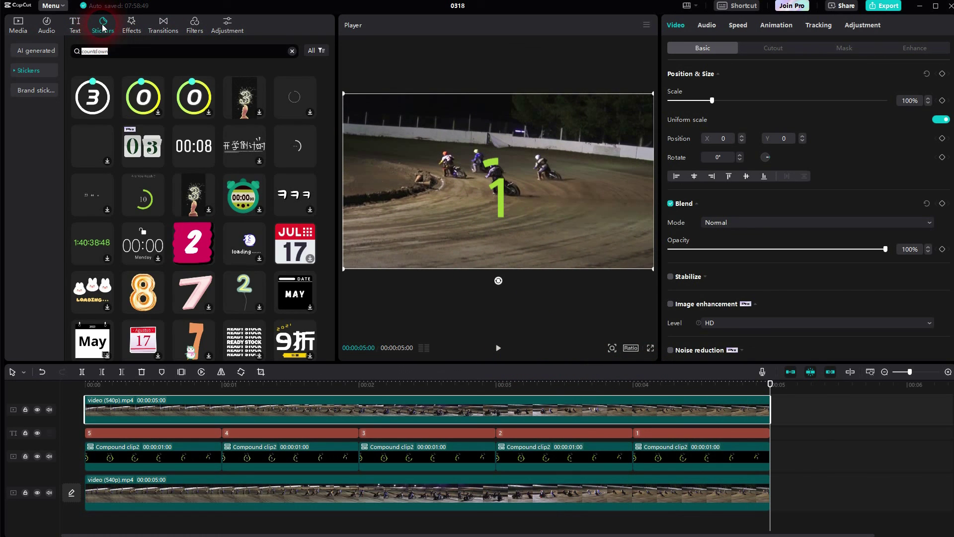